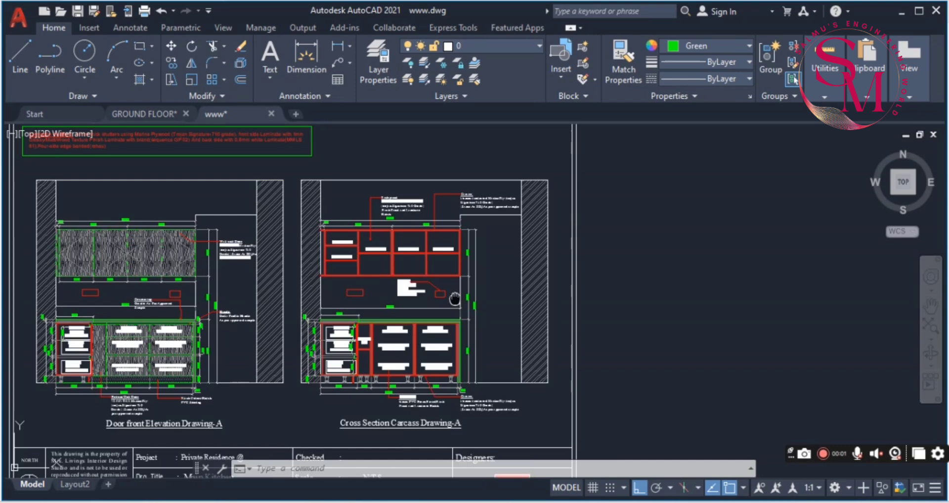
Step: Start a polyline at the kitchen sheet's upper-left inner frame corner and trace the top edge to the upper-right corner
drag(454, 298, 528, 372)
text(pl)
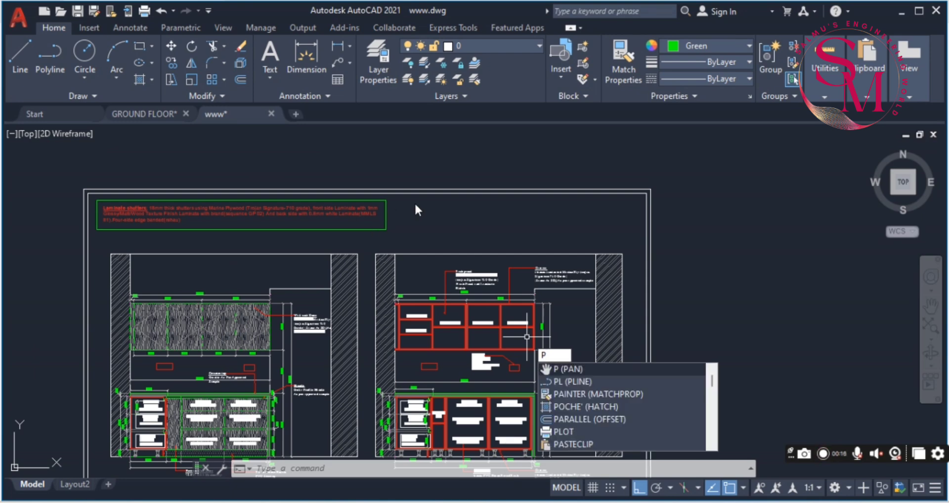
text(OL)
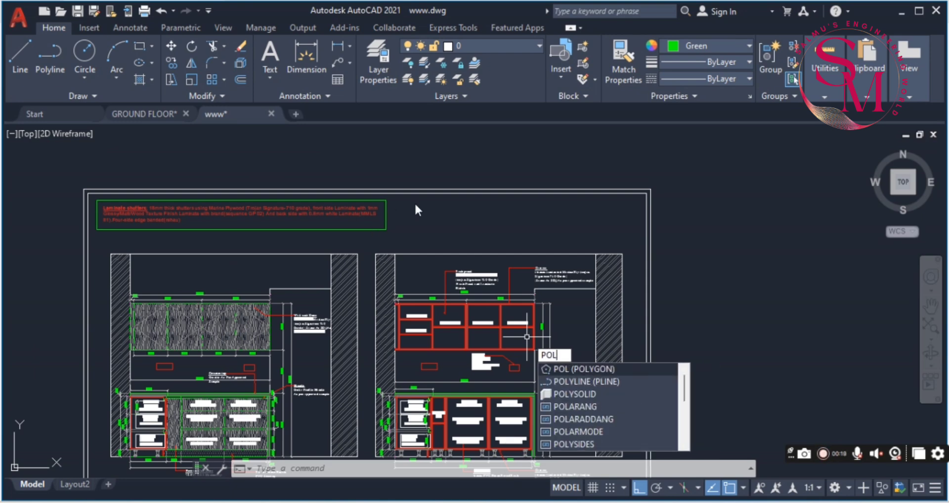
click(621, 381)
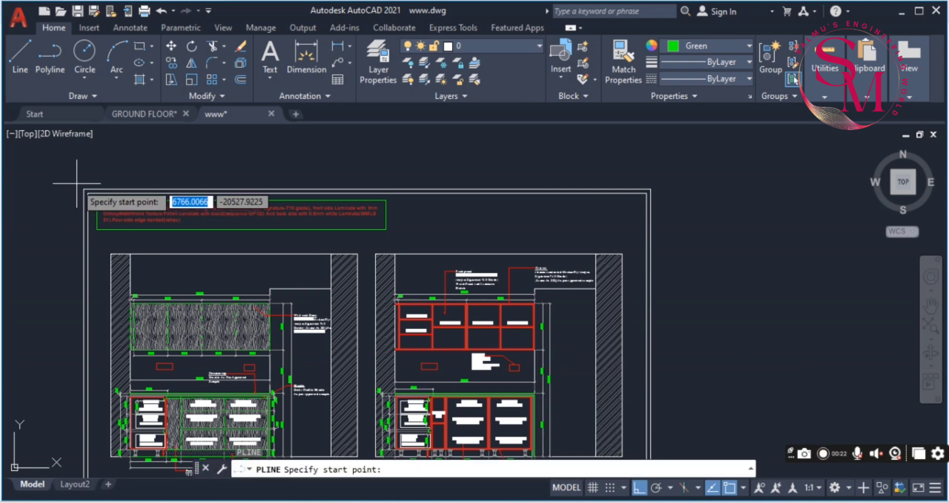
scroll(79, 185, up, 8)
scroll(128, 333, down, 5)
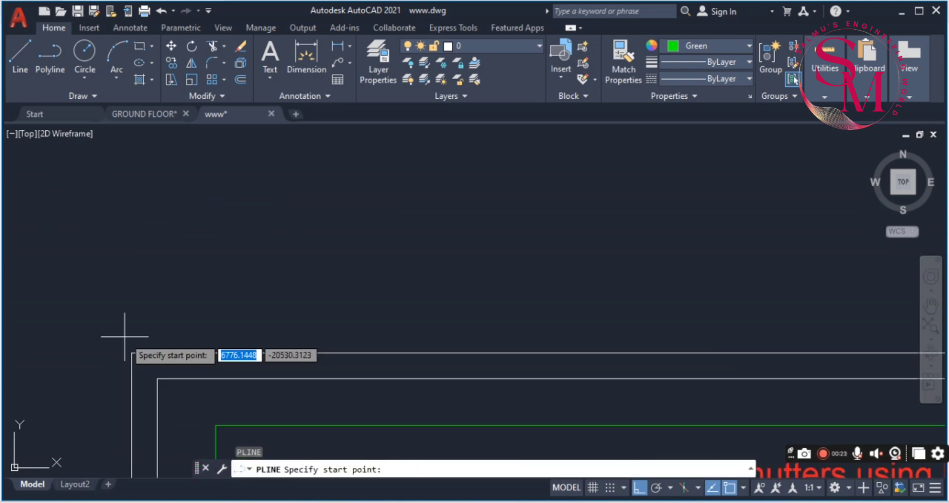
scroll(128, 332, up, 2)
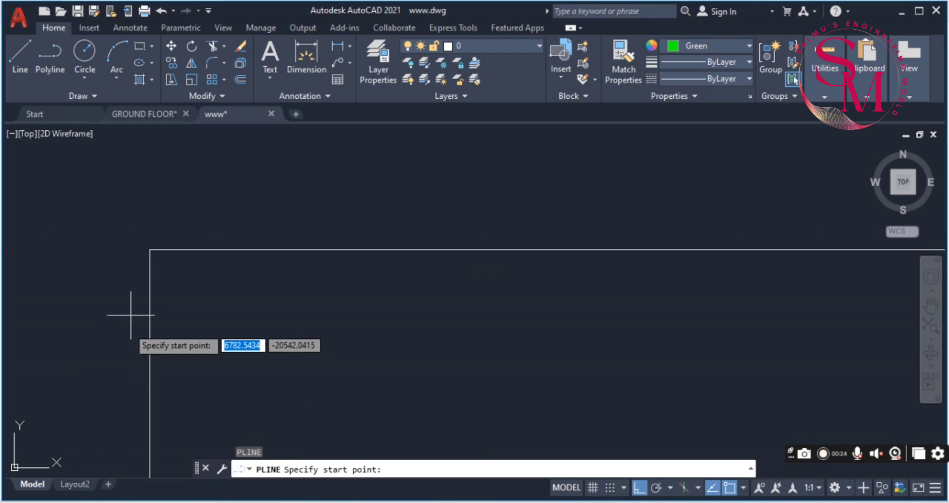
click(150, 250)
scroll(150, 249, down, 4)
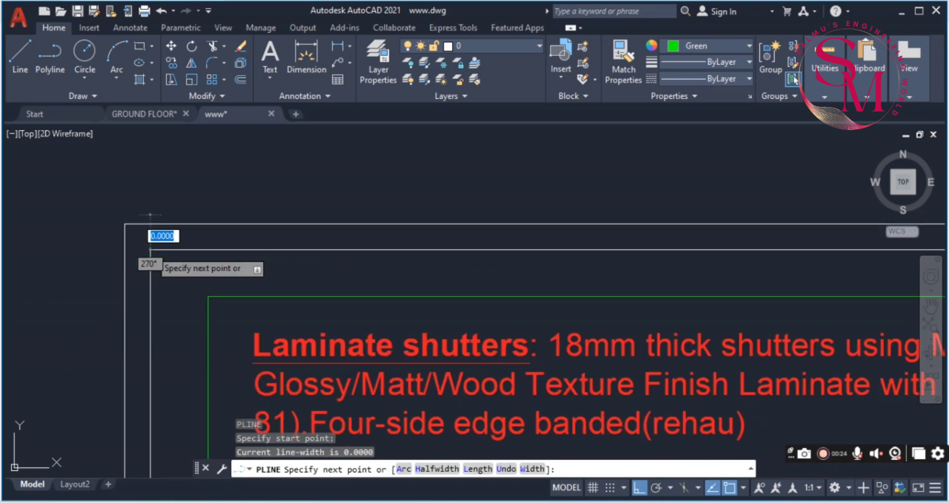
mouse_move(583, 326)
mouse_down()
mouse_move(210, 257)
mouse_move(143, 254)
mouse_up()
scroll(609, 177, up, 3)
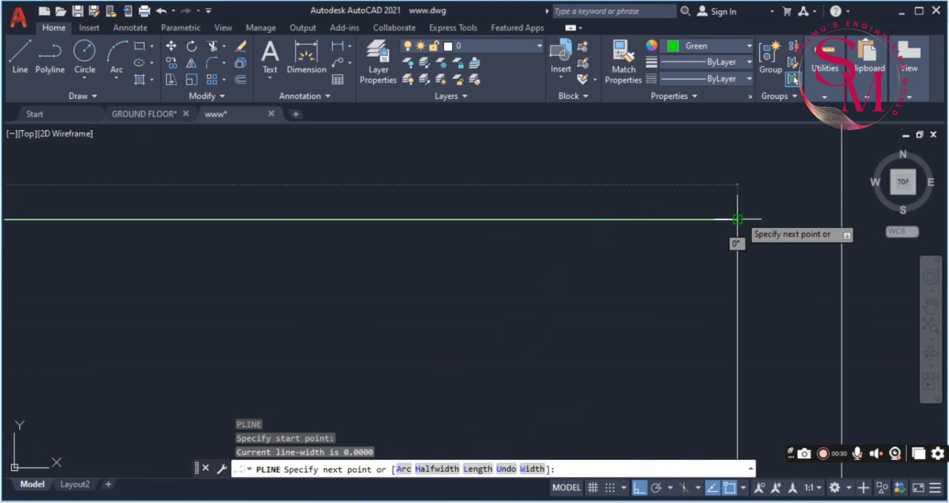
click(737, 220)
Step: Continue the polyline down the frame's right edge to its lower-right inner corner
scroll(738, 217, down, 4)
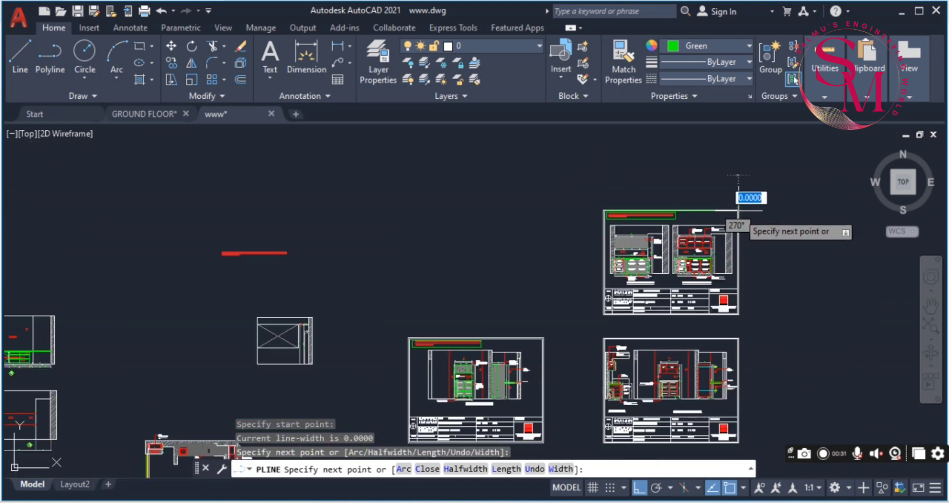
scroll(737, 326, up, 6)
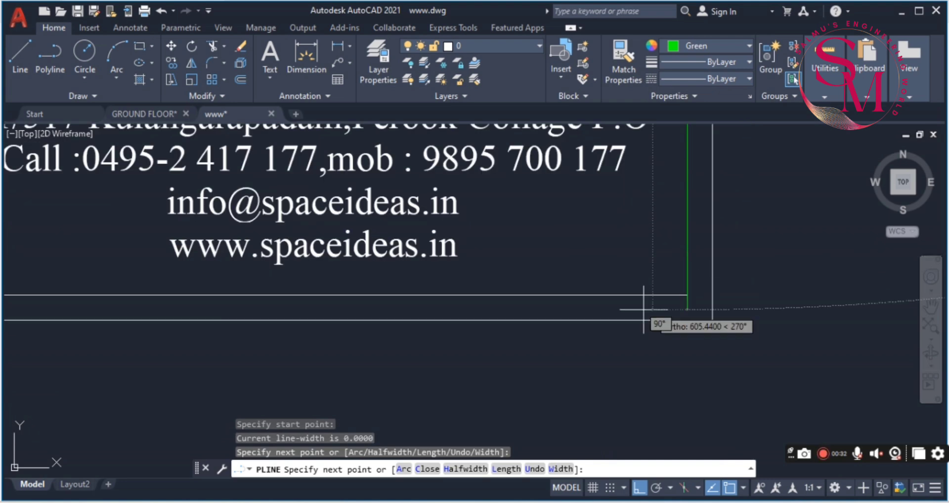
scroll(677, 299, up, 5)
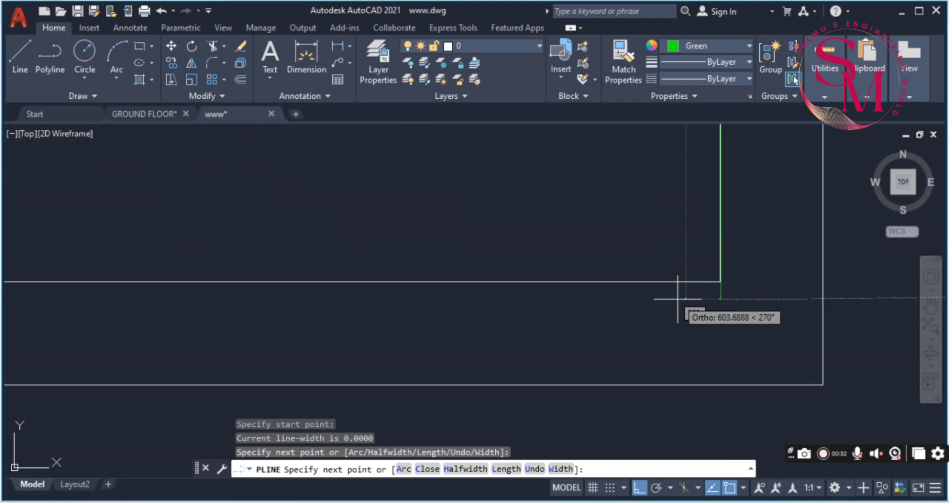
click(721, 281)
Step: Extend the polyline along the frame's bottom edge to the lower-left inner corner beside the Remarks row
scroll(450, 266, down, 3)
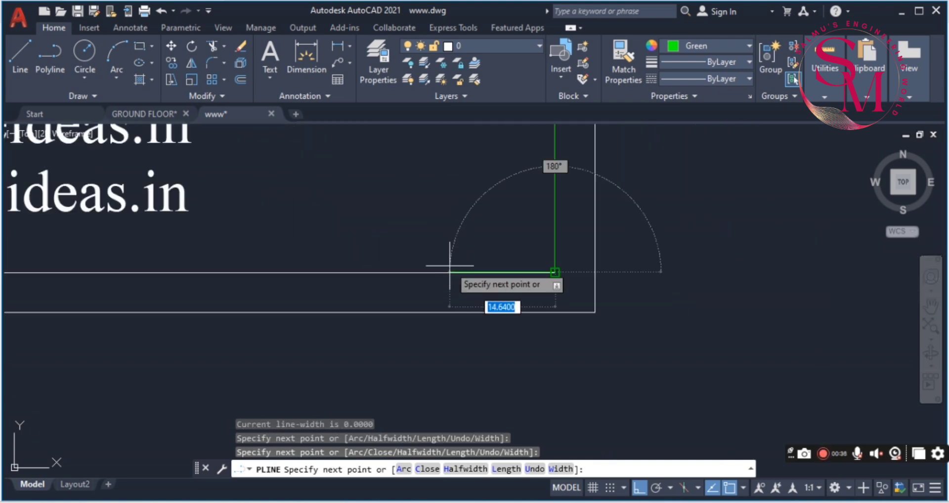
scroll(450, 266, down, 2)
scroll(509, 292, down, 2)
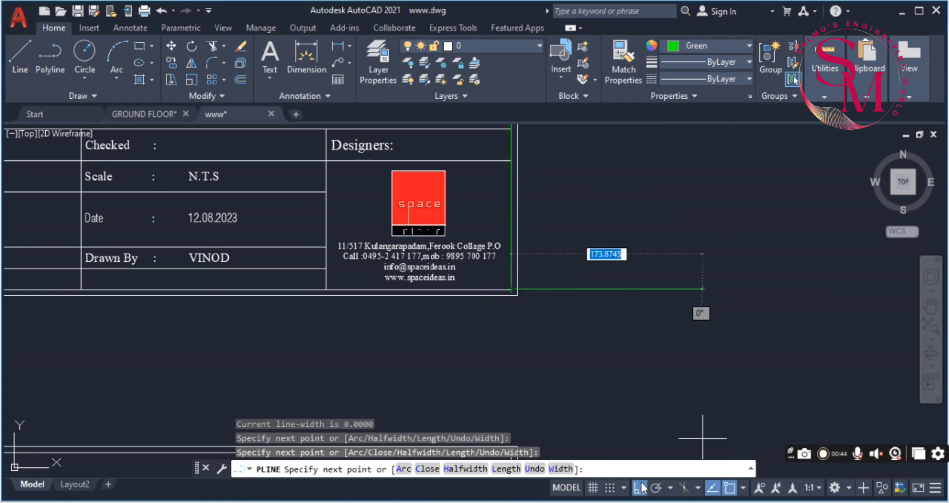
scroll(445, 331, down, 5)
drag(482, 340, 583, 323)
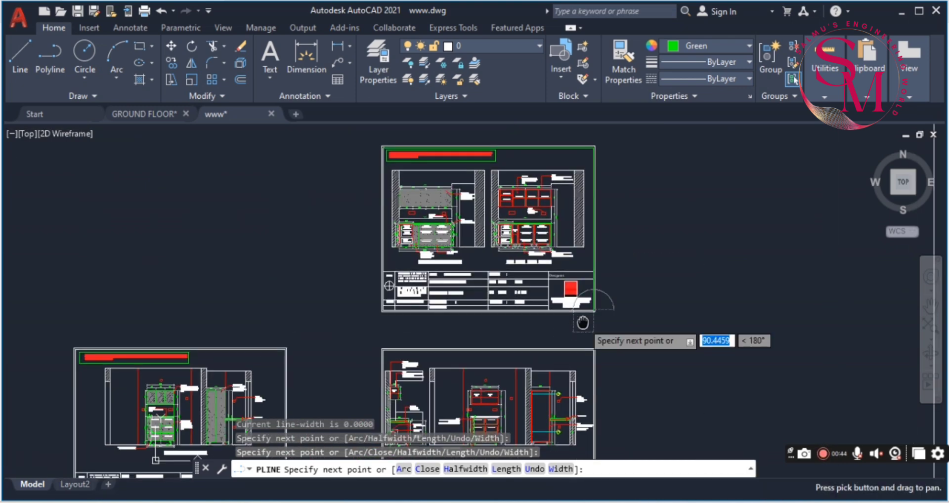
scroll(433, 340, up, 6)
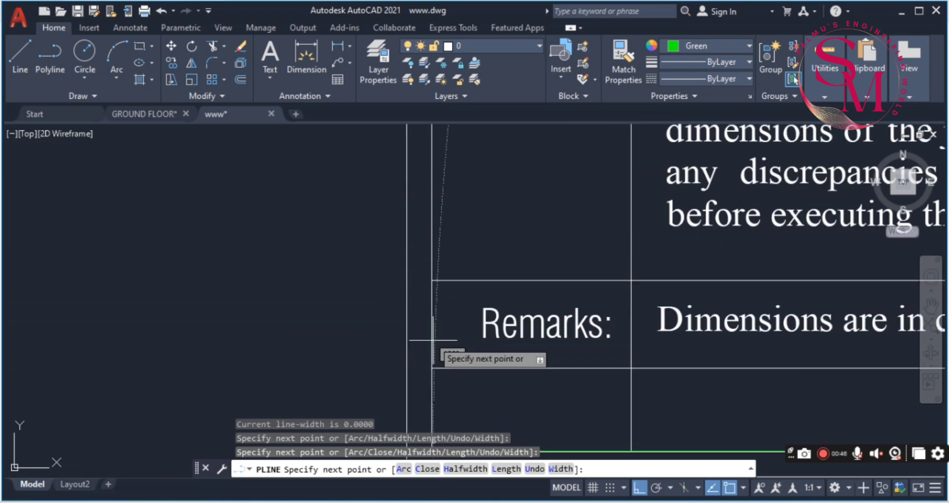
scroll(435, 340, down, 4)
scroll(418, 373, up, 5)
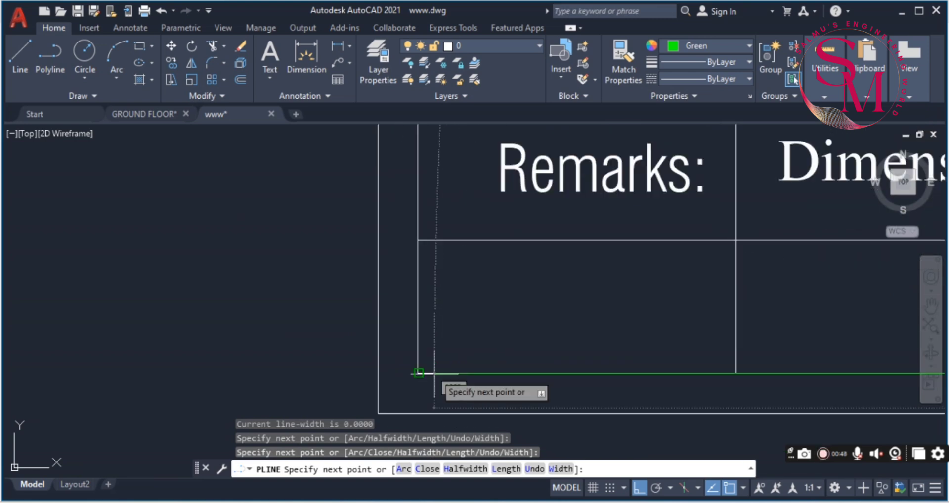
click(419, 373)
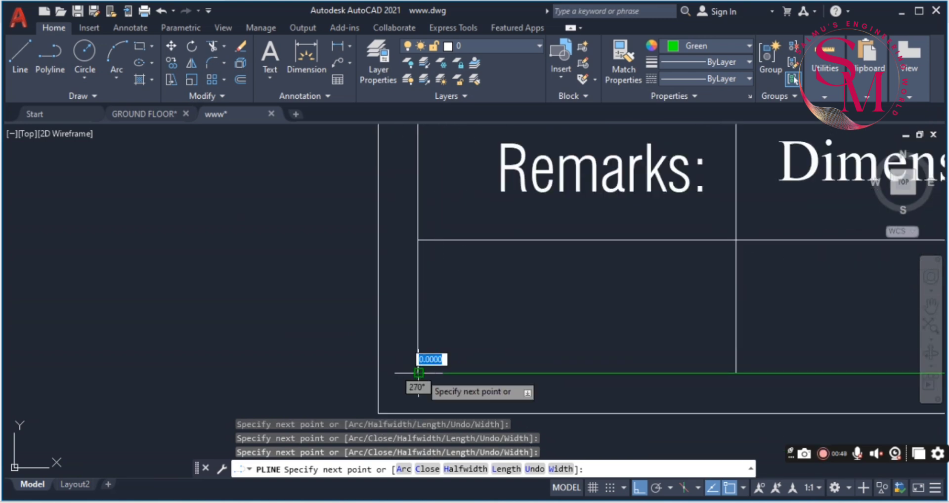
Step: Run the polyline up the frame's left edge back to its starting corner and end the command
scroll(419, 373, down, 8)
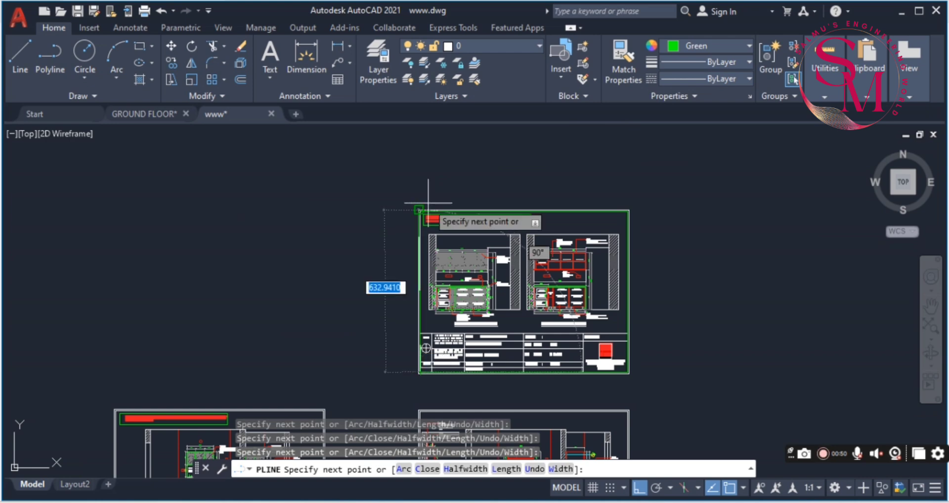
scroll(428, 203, up, 6)
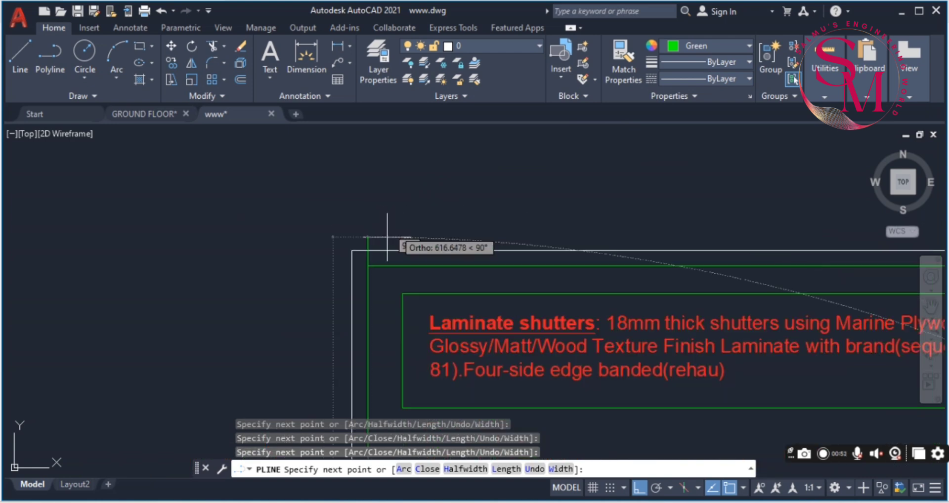
scroll(387, 237, up, 4)
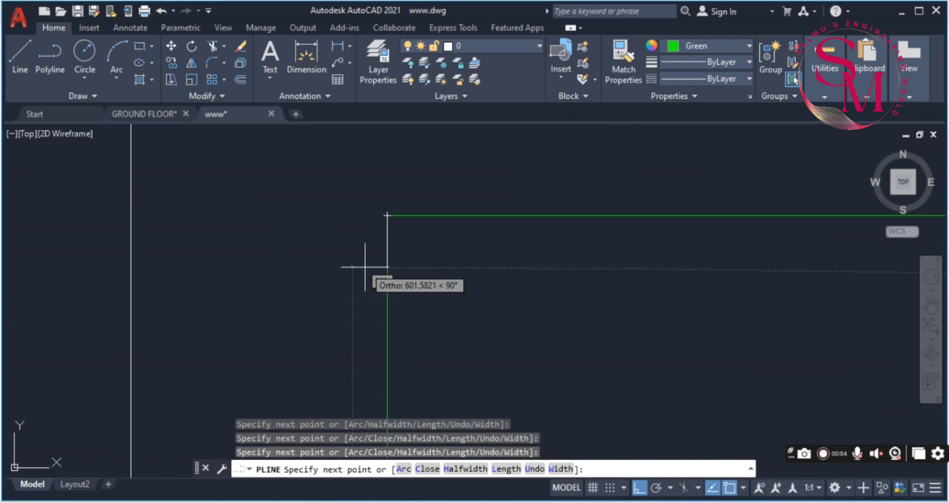
click(387, 216)
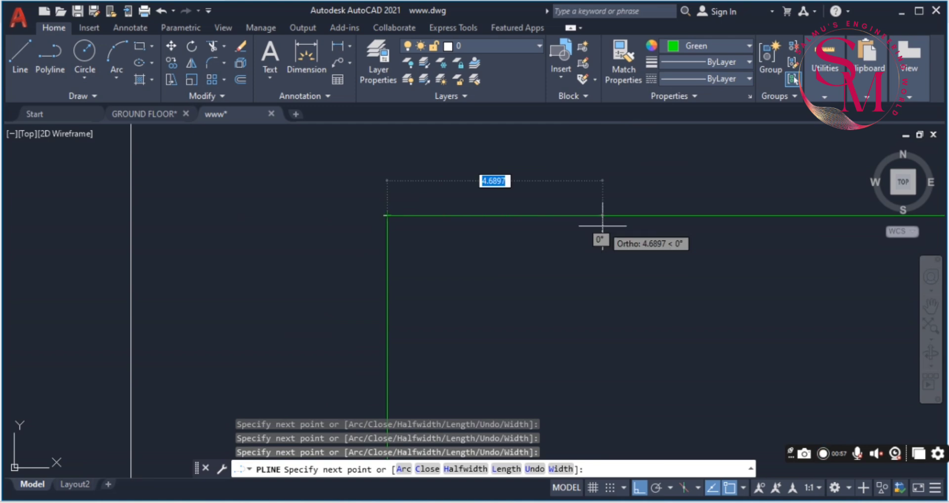
key(Escape)
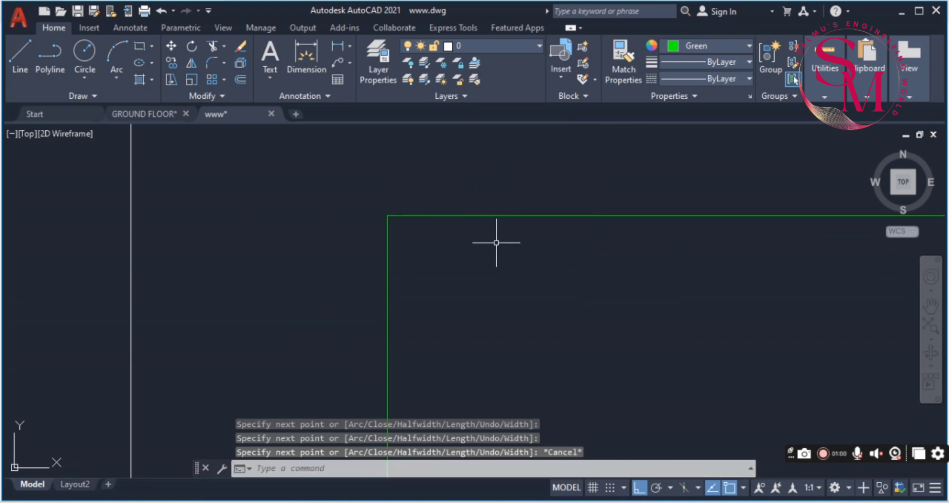
Step: List the properties of the green polyline around the inner frame and highlight its area and length entries
scroll(296, 212, down, 4)
scroll(168, 151, down, 6)
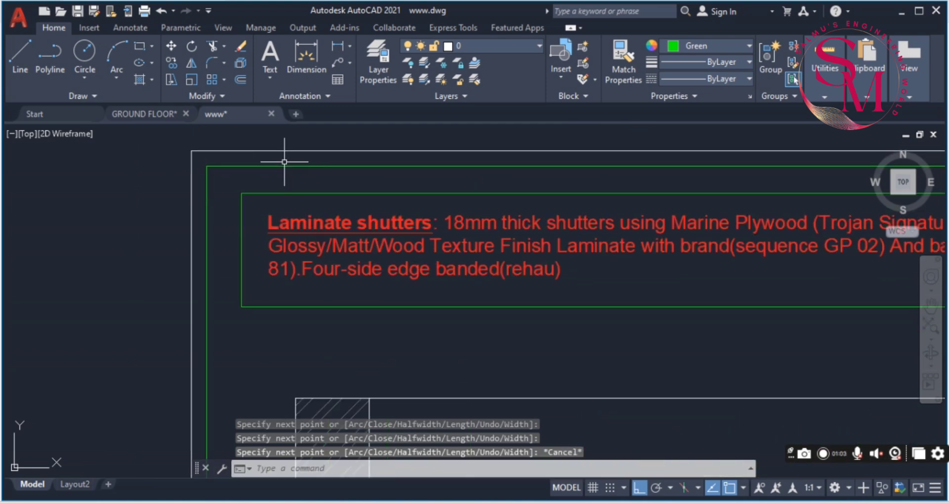
click(284, 166)
scroll(284, 165, down, 8)
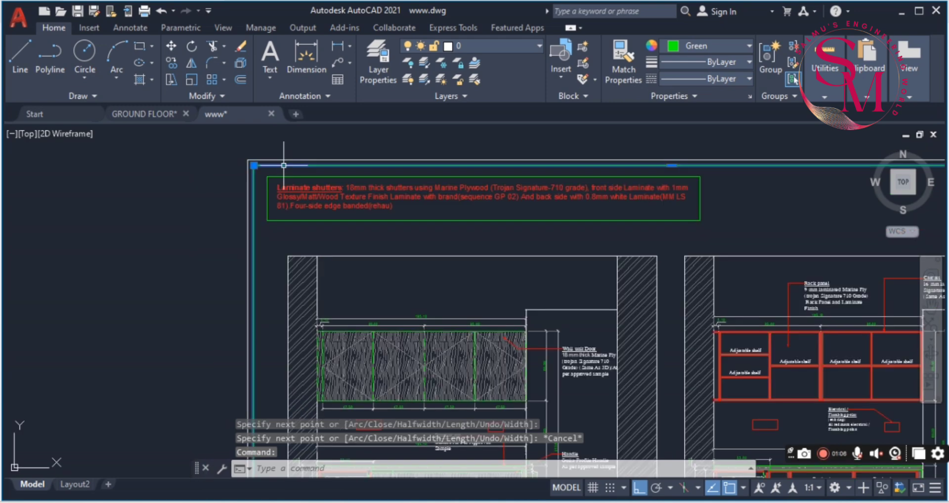
scroll(689, 202, up, 6)
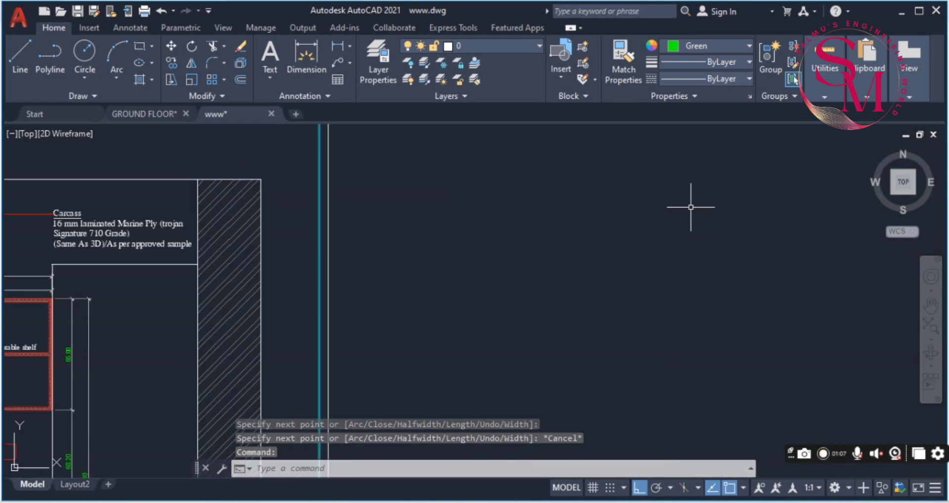
scroll(391, 247, down, 4)
mouse_move(457, 250)
mouse_down()
mouse_move(540, 295)
mouse_move(569, 323)
mouse_up()
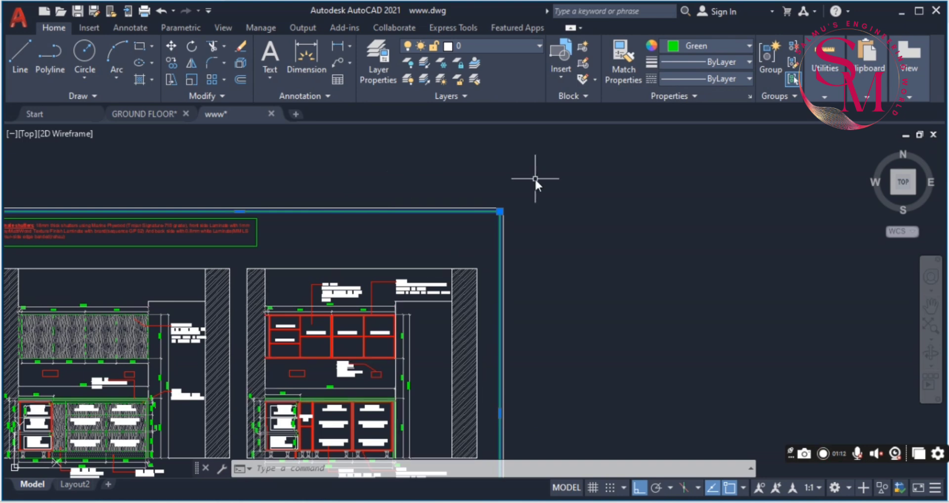
text(LI)
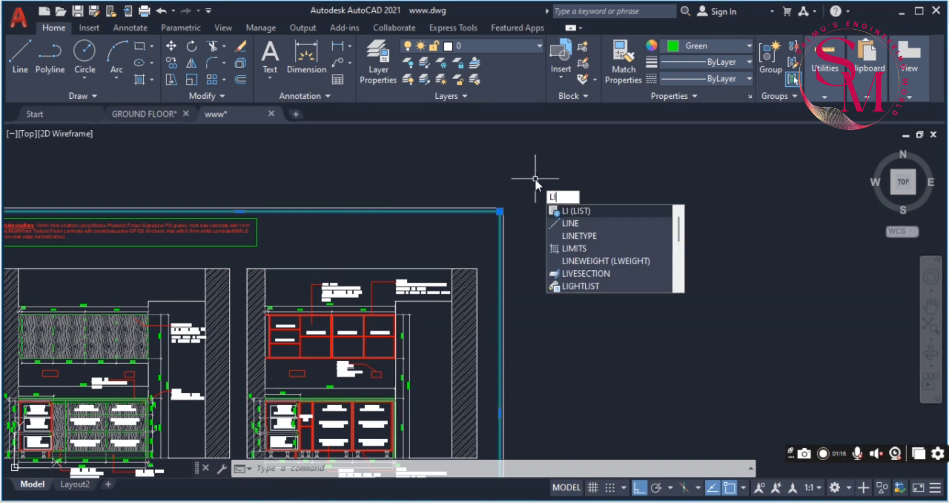
key(Return)
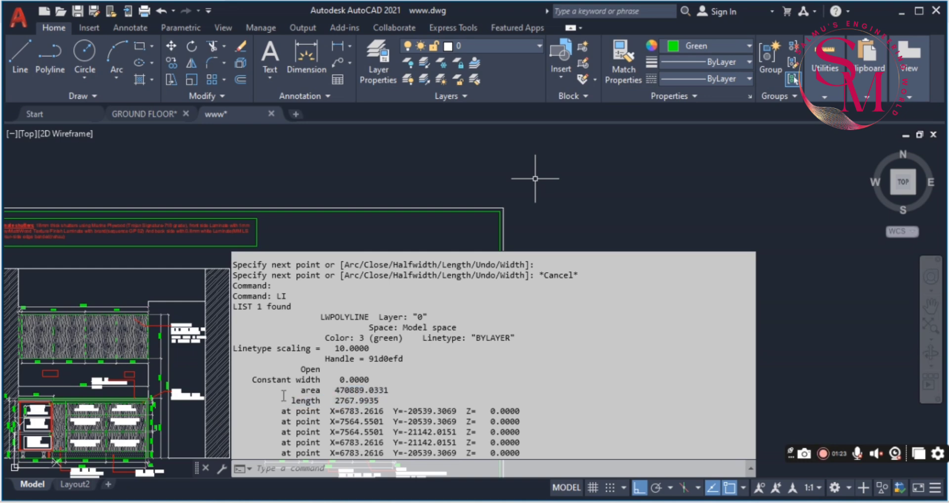
drag(300, 390, 396, 400)
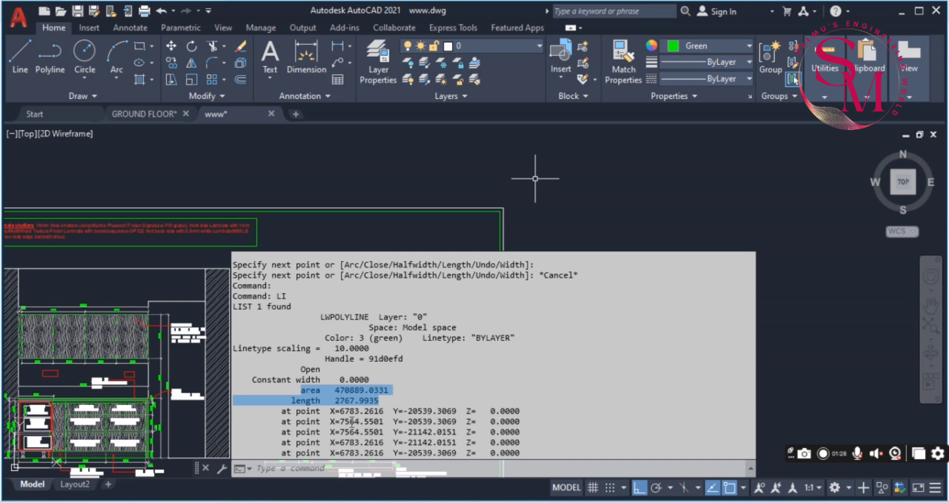
key(F2)
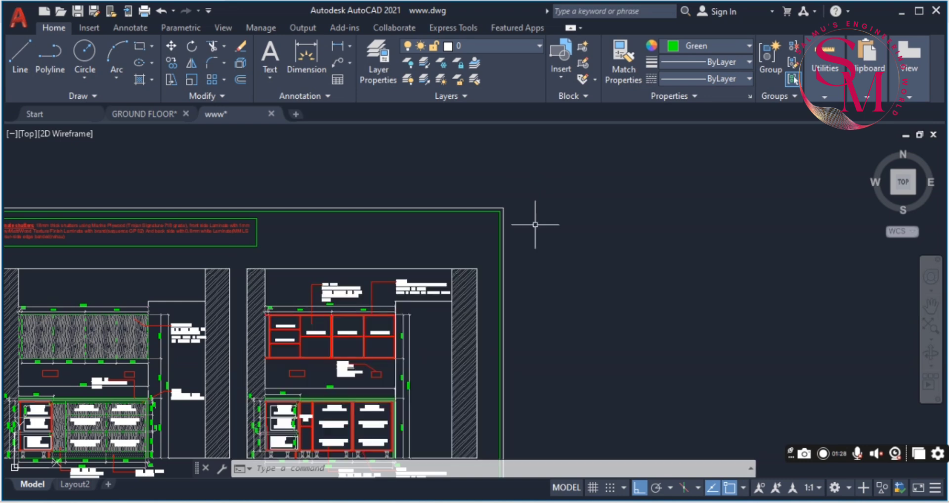
scroll(494, 226, down, 4)
scroll(462, 303, up, 4)
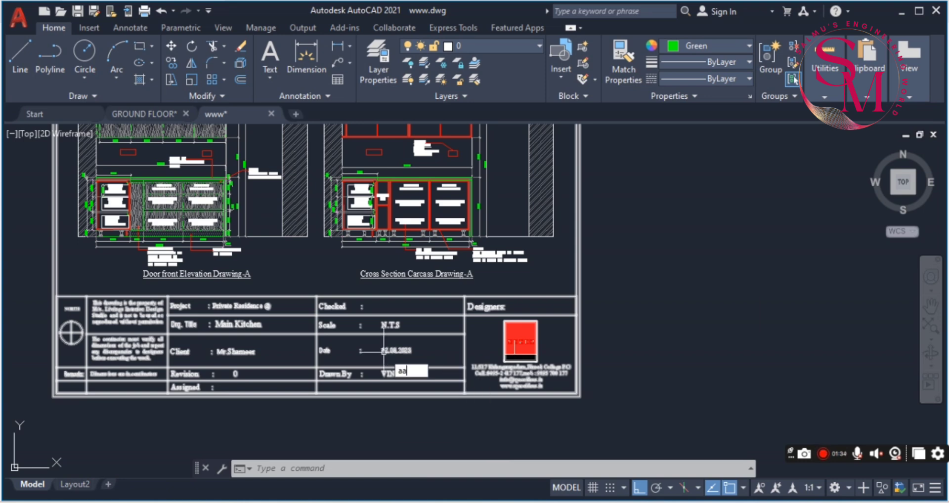
text(AA)
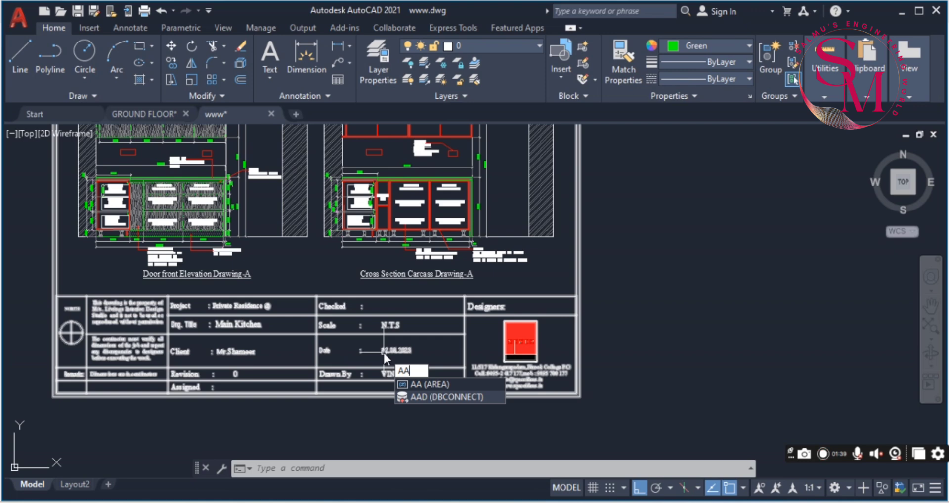
key(Return)
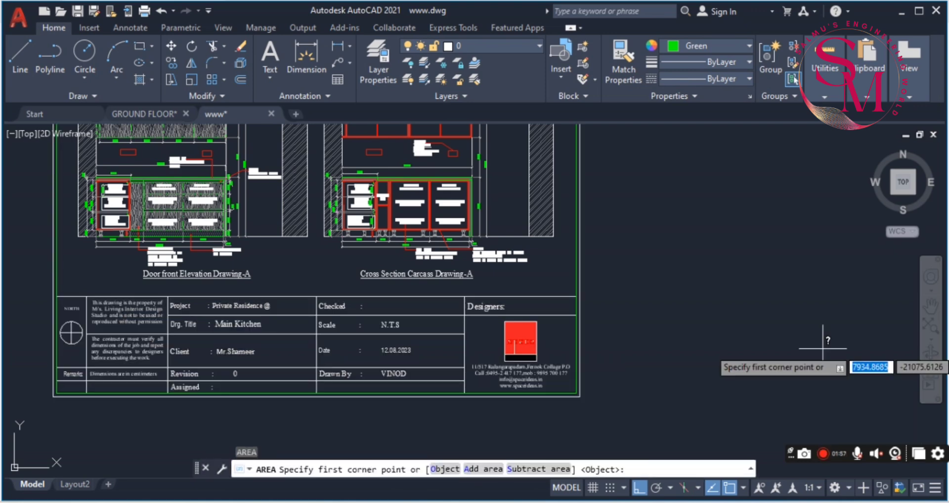
scroll(585, 389, up, 8)
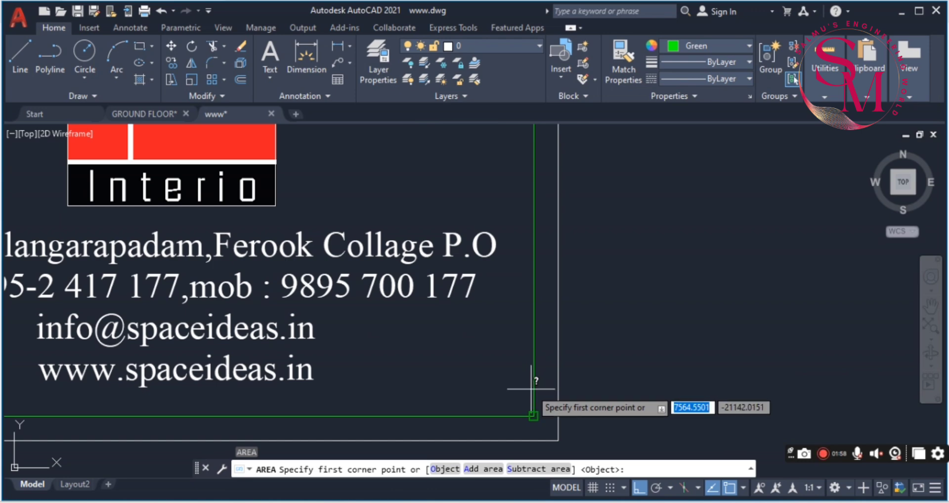
click(534, 416)
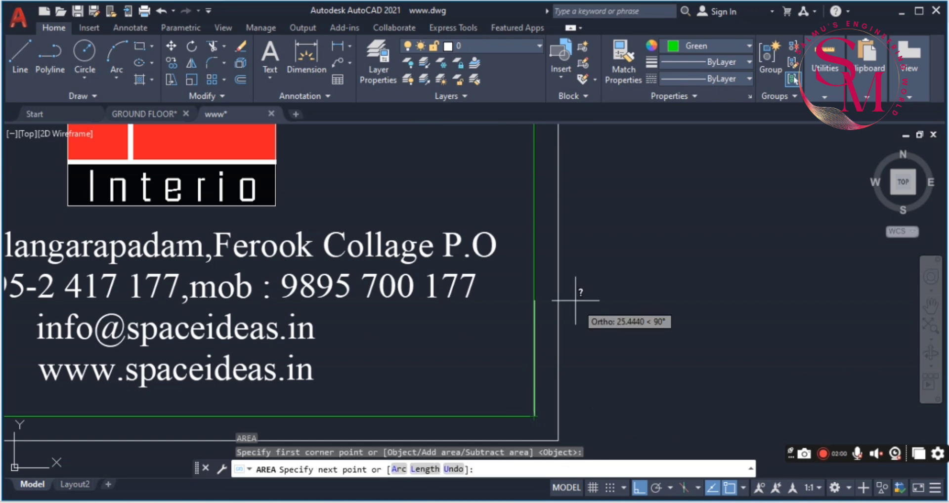
scroll(576, 300, down, 8)
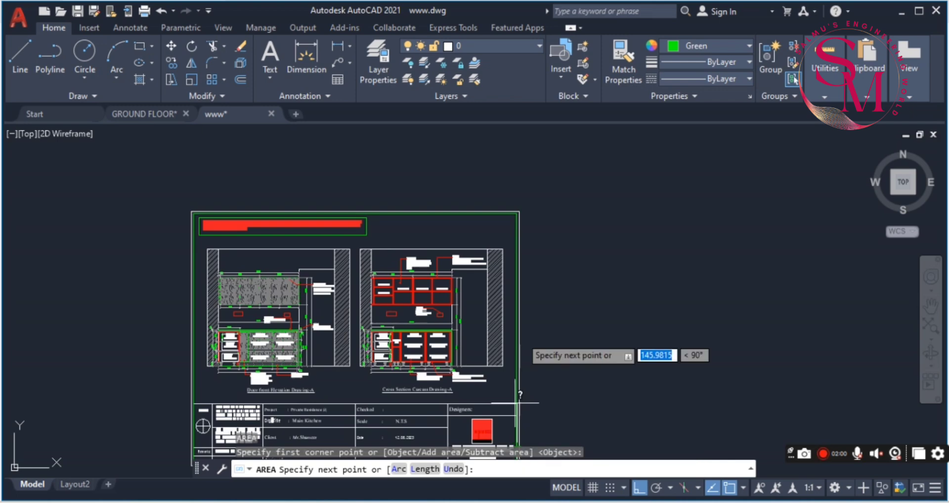
scroll(517, 391, up, 7)
scroll(562, 242, up, 8)
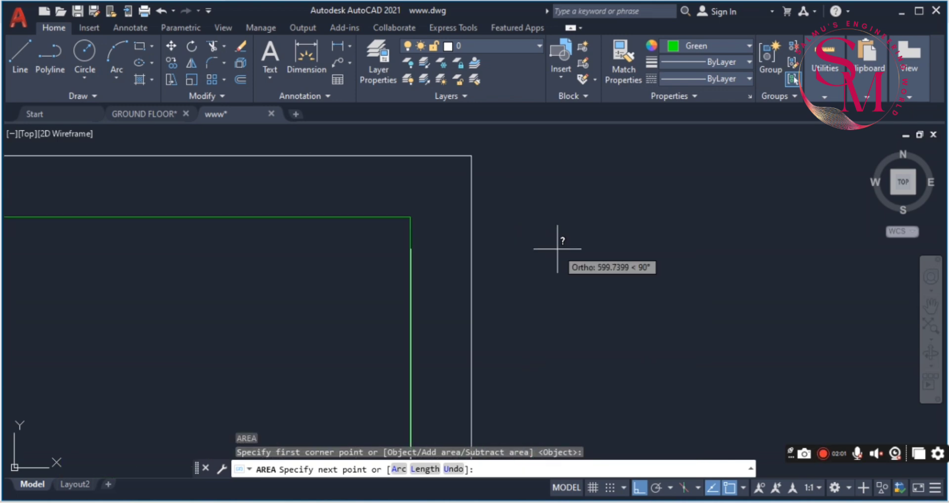
click(411, 216)
scroll(445, 208, down, 8)
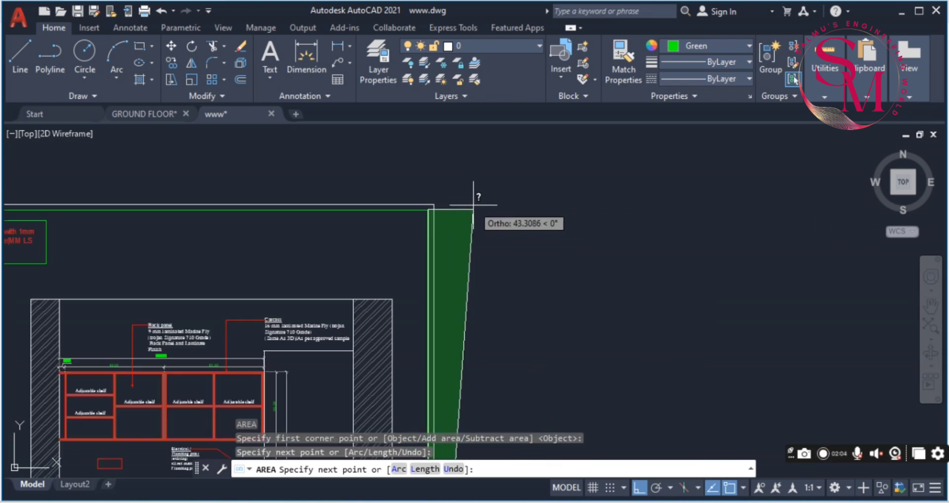
drag(470, 144, 543, 193)
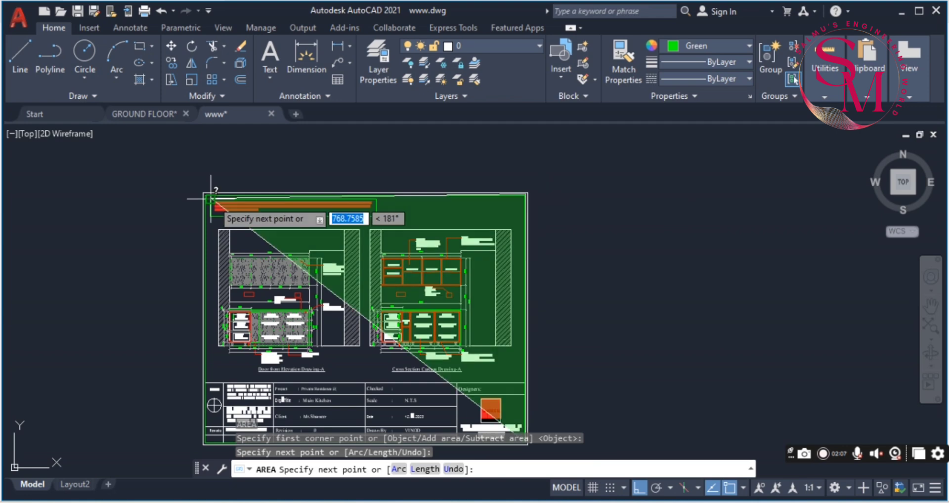
scroll(203, 194, up, 6)
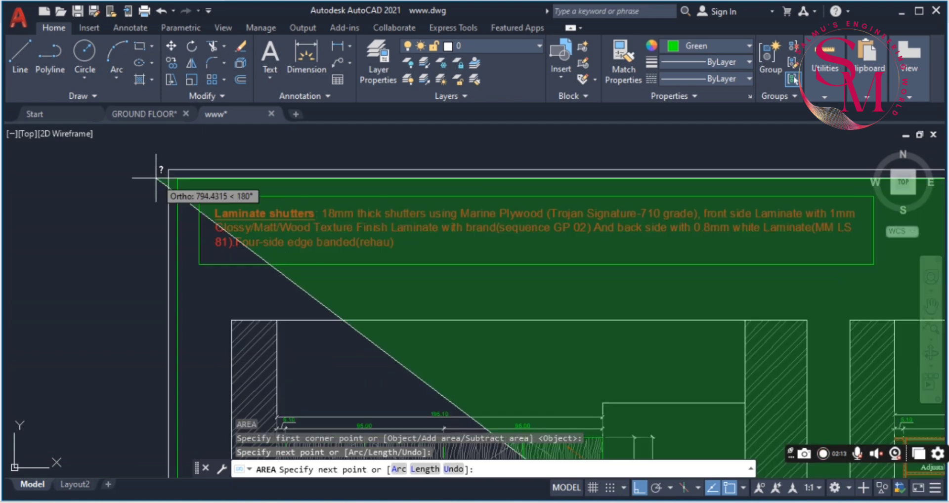
scroll(156, 179, up, 5)
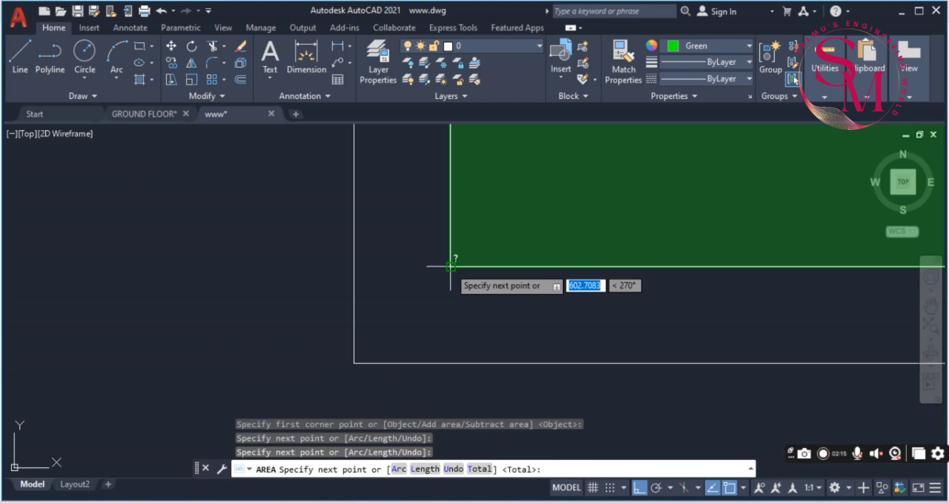
click(450, 267)
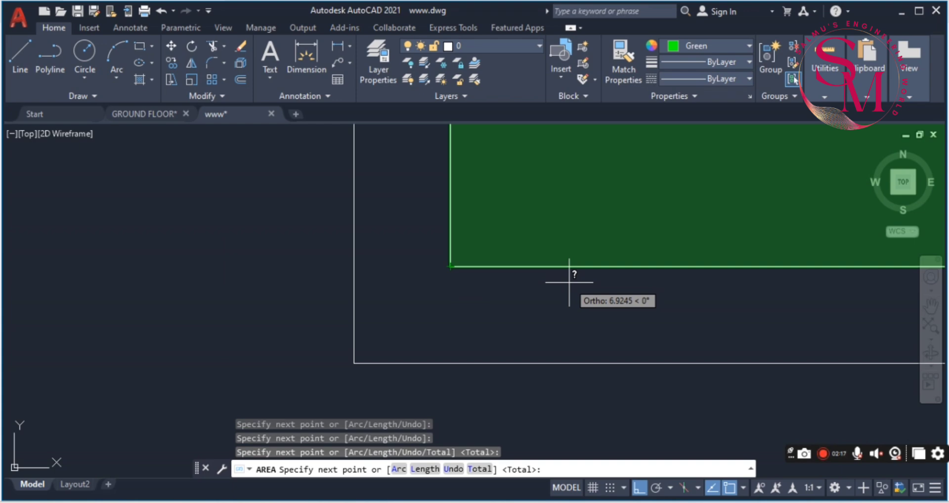
key(Escape)
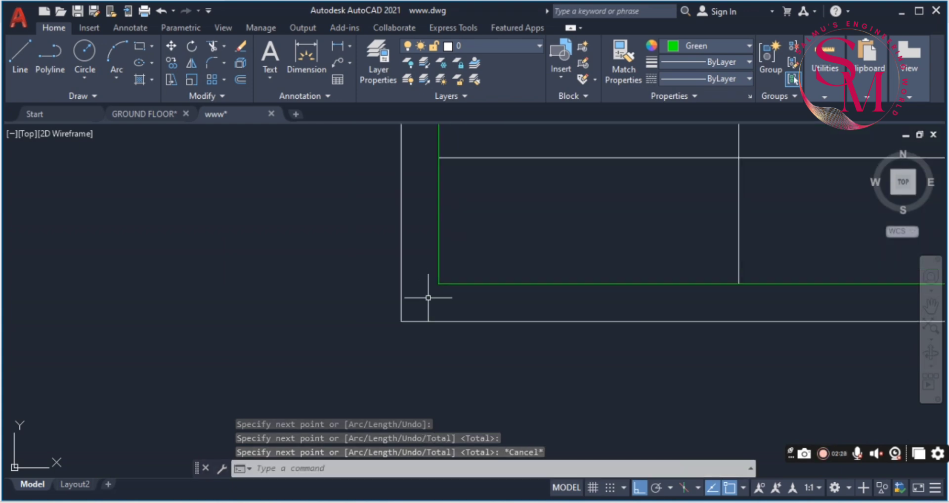
Step: Start an Area measurement at the green inner frame's lower-right corner, below the Designers block
scroll(428, 297, up, 3)
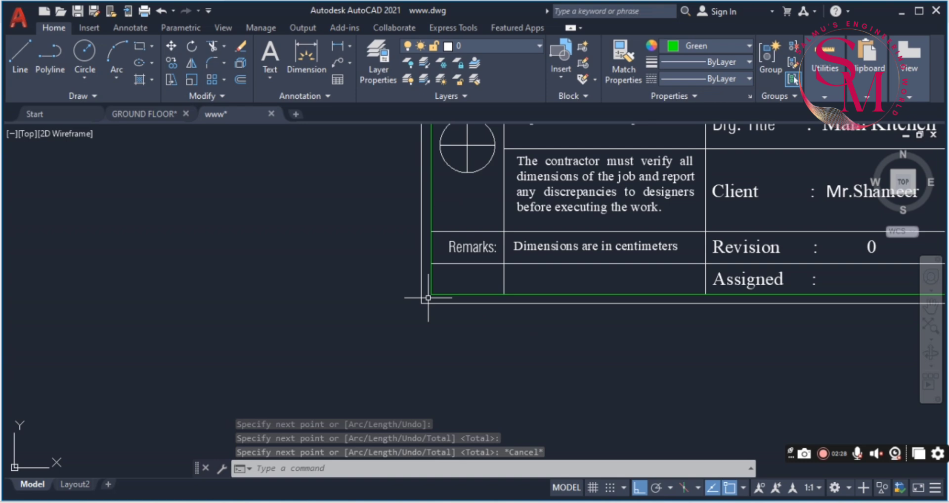
scroll(428, 298, down, 5)
scroll(335, 307, up, 2)
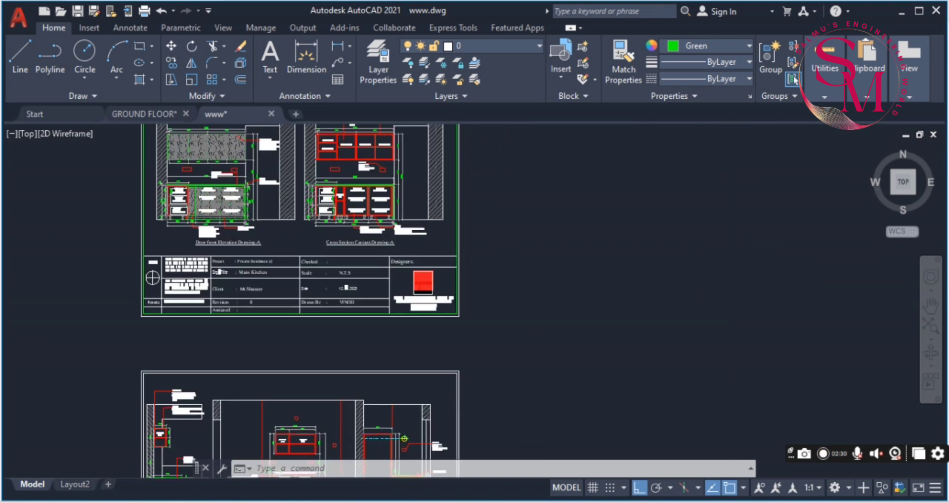
scroll(346, 288, up, 4)
scroll(618, 351, up, 2)
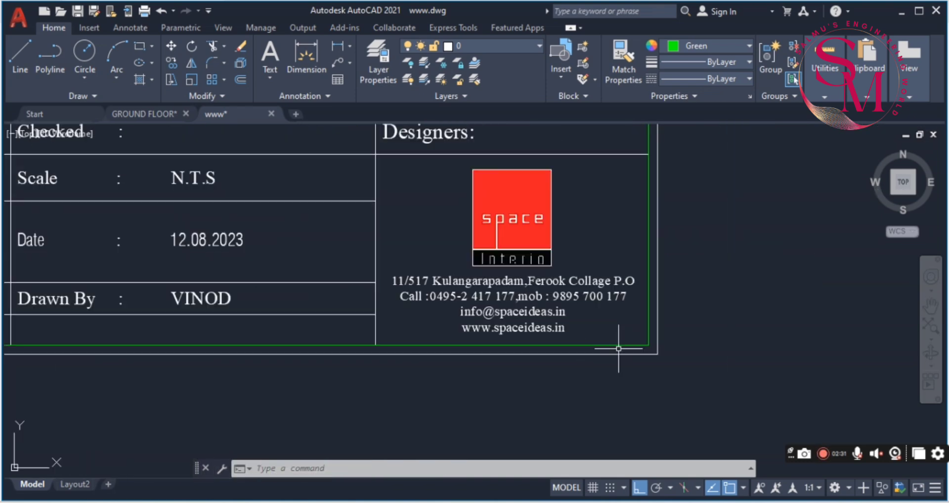
text(aa)
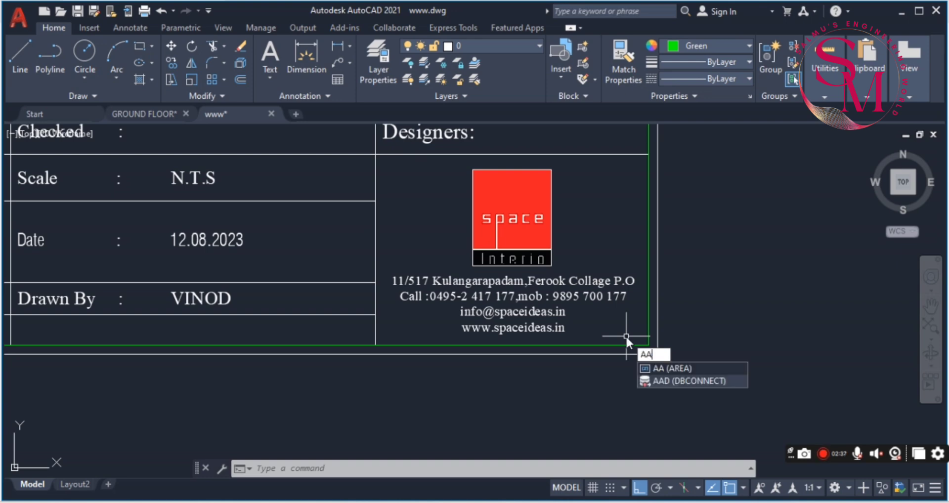
key(Return)
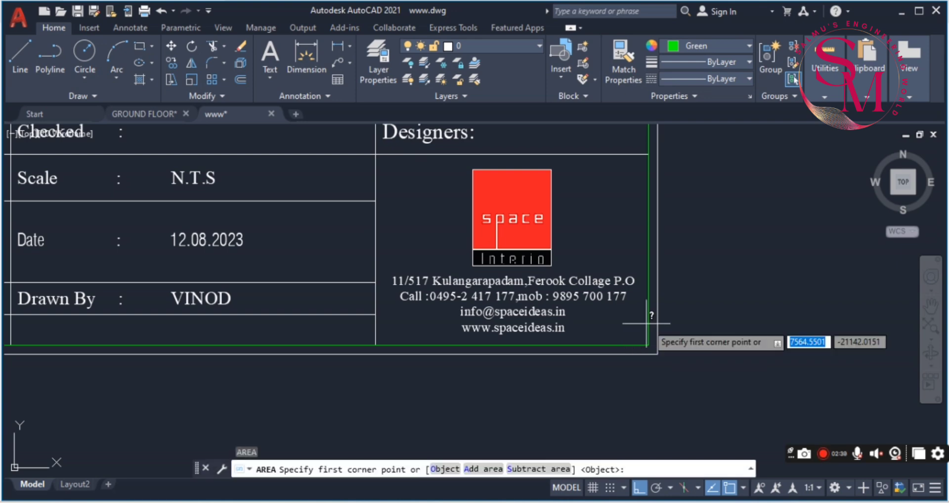
click(652, 345)
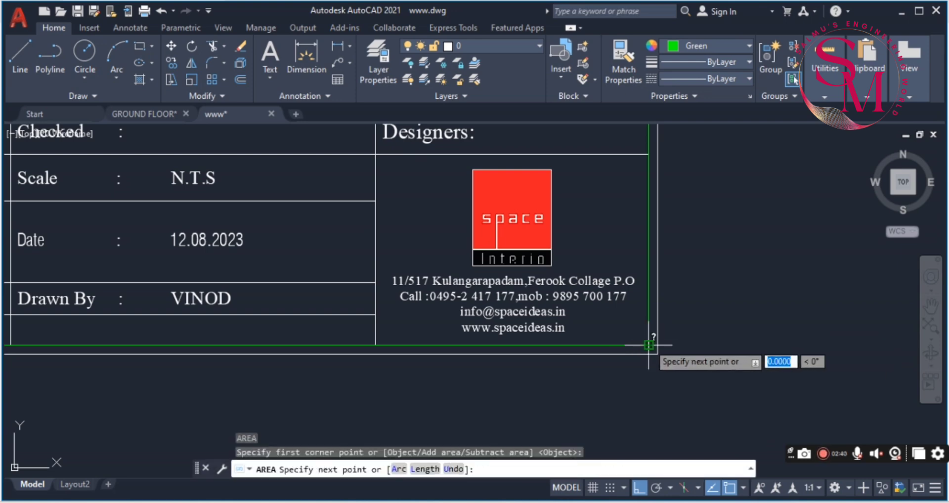
Step: Add the inner frame's upper-right corner as the second point of the area boundary
scroll(649, 346, down, 4)
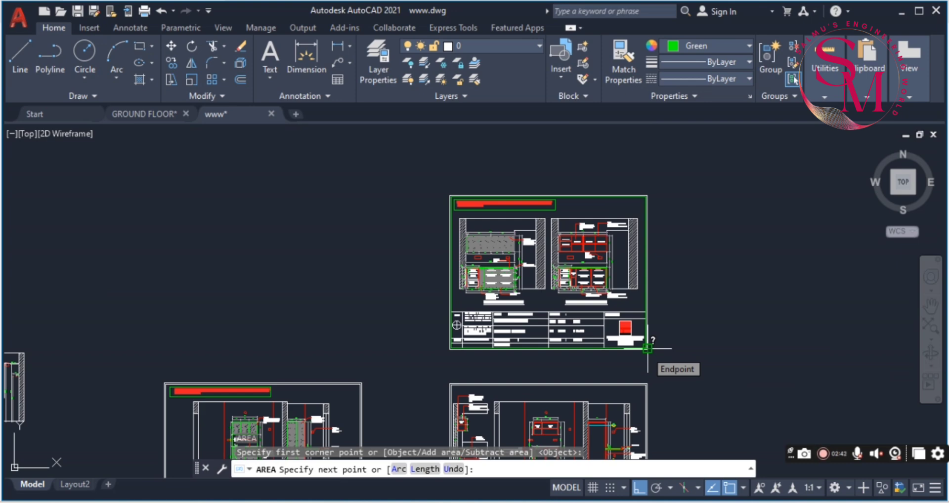
drag(647, 348, 654, 392)
scroll(667, 195, up, 5)
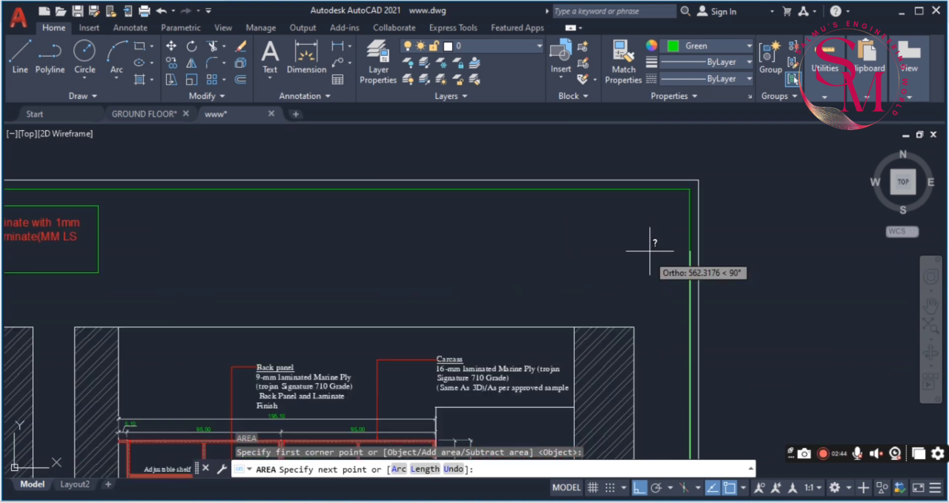
scroll(688, 151, up, 3)
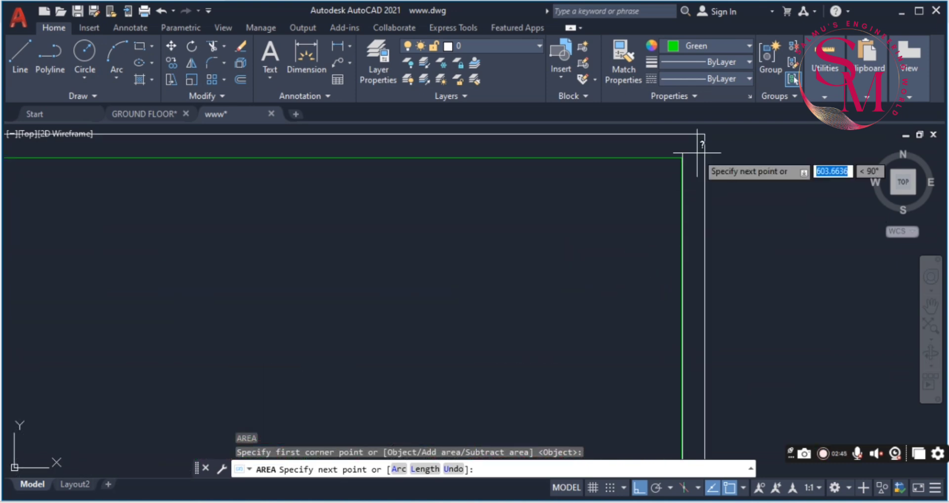
click(673, 160)
Step: Extend the area boundary along the frame's upper edge to the upper-left inner corner beside the Laminate shutters note
scroll(676, 159, down, 5)
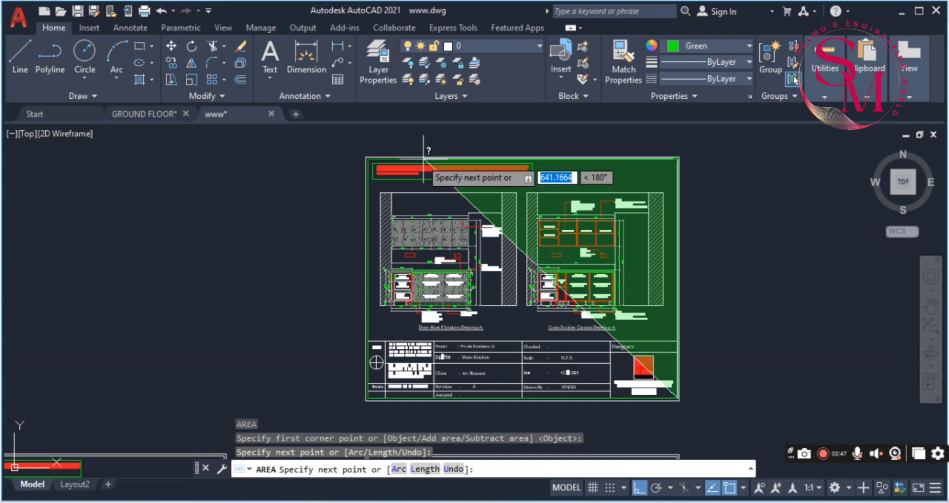
scroll(371, 156, up, 5)
scroll(364, 164, down, 5)
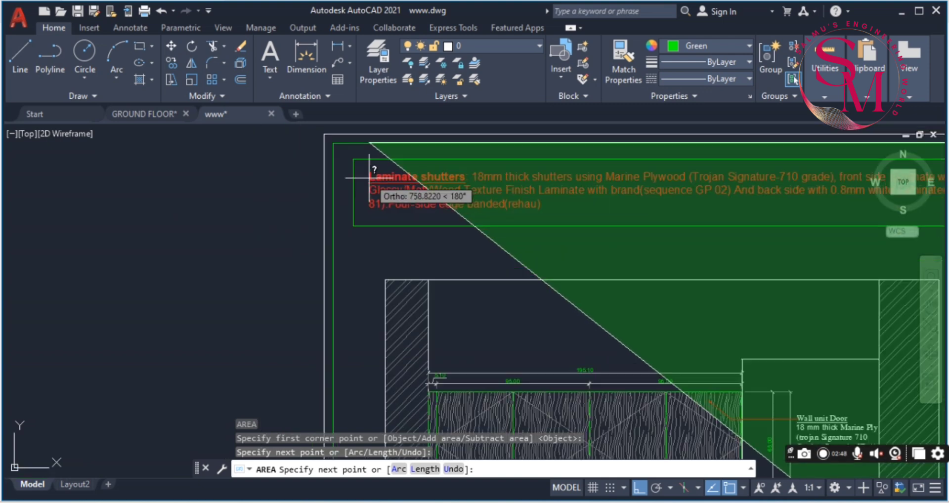
scroll(356, 146, up, 5)
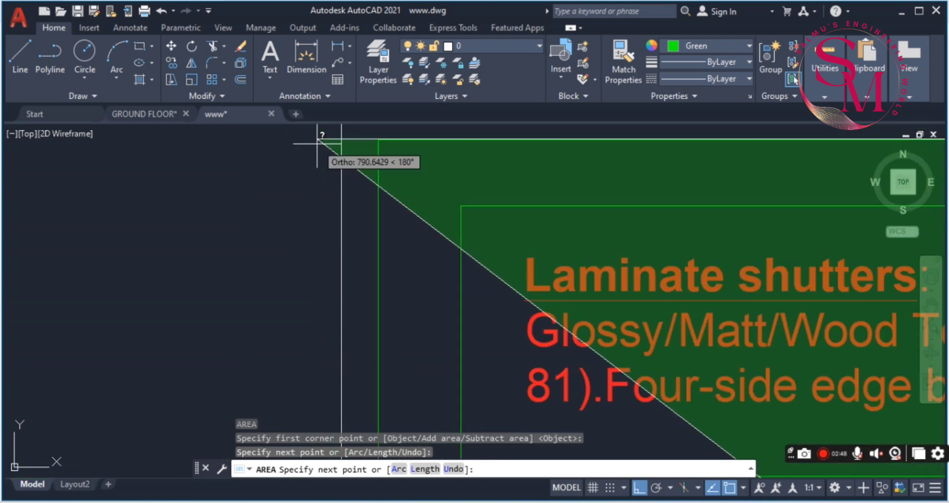
click(377, 140)
Step: Add the lower-left inner corner below the Remarks row and total the frame's area and perimeter
scroll(377, 141, down, 5)
scroll(376, 141, down, 4)
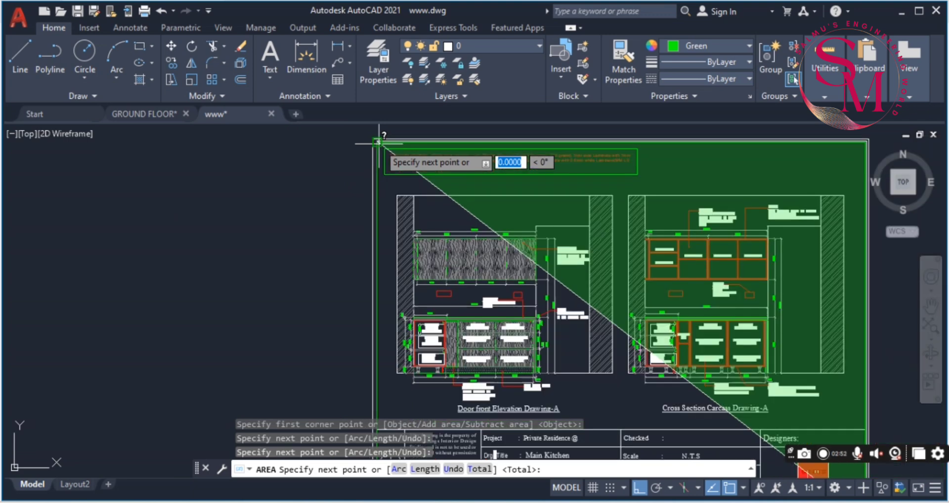
scroll(396, 400, up, 6)
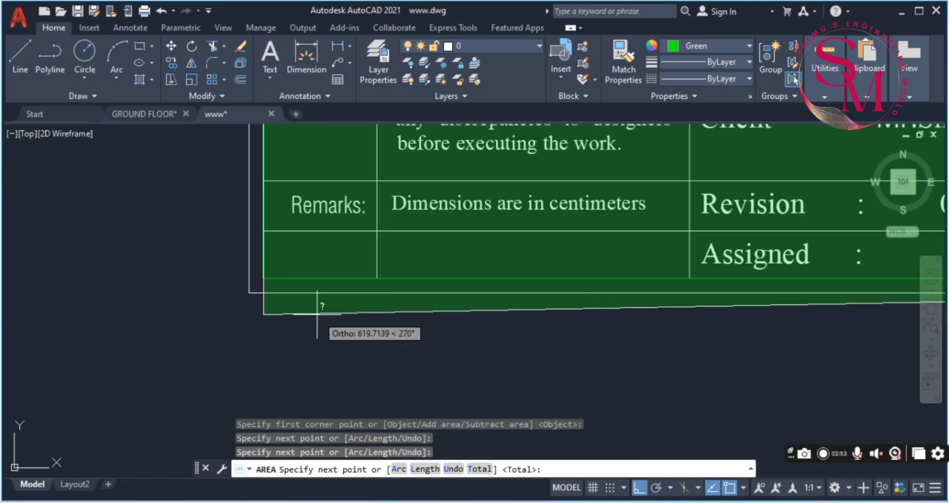
click(263, 278)
key(Return)
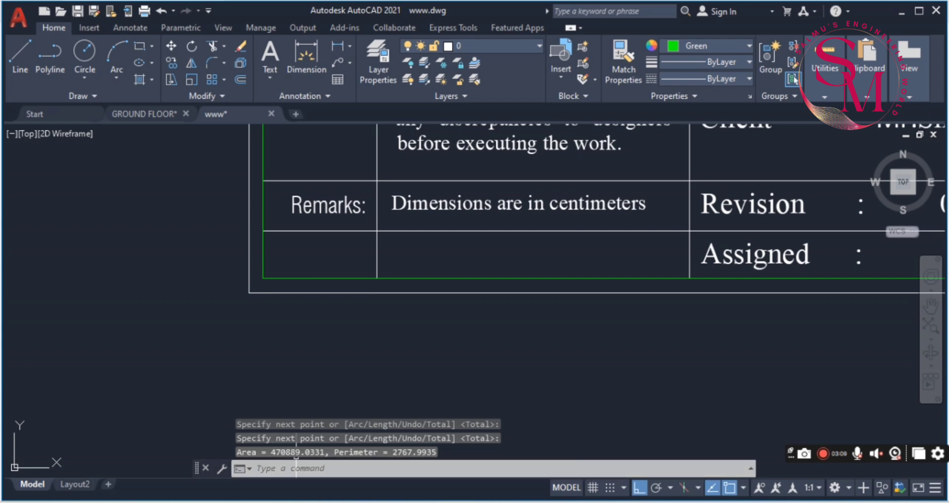
scroll(324, 384, down, 6)
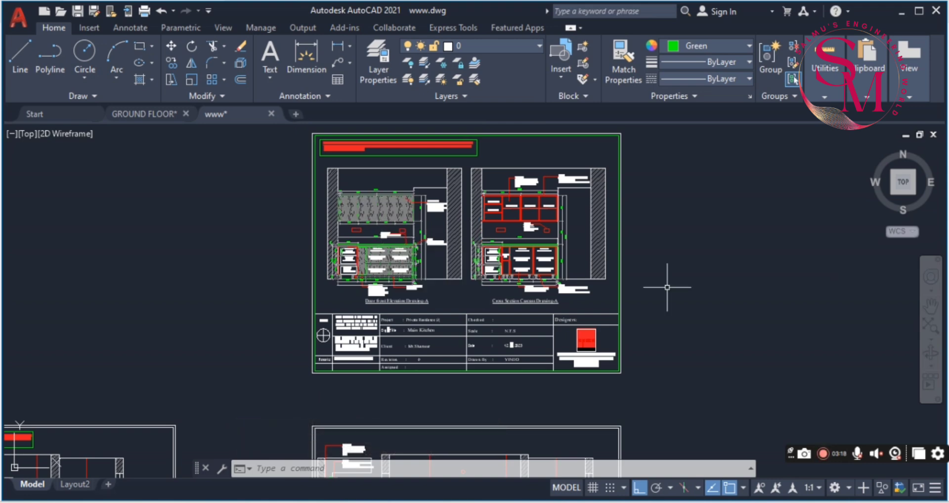
scroll(668, 287, up, 2)
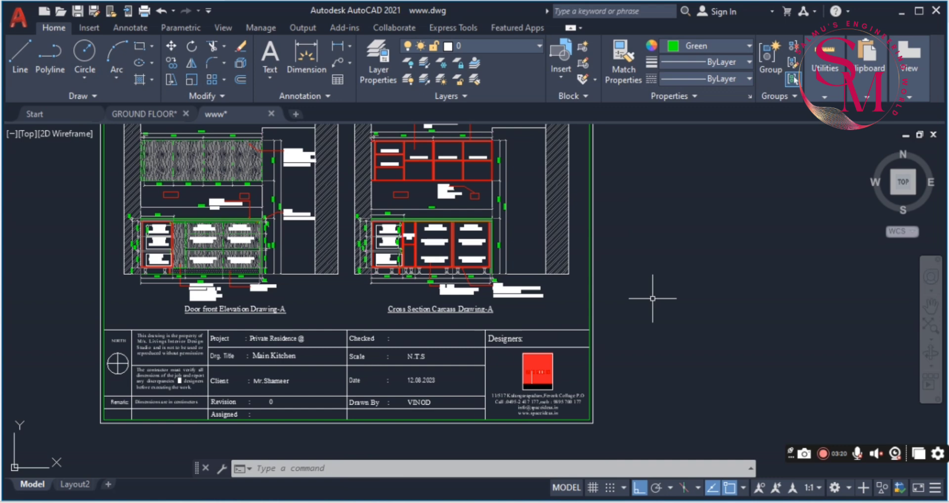
text(o)
key(Return)
scroll(277, 298, down, 2)
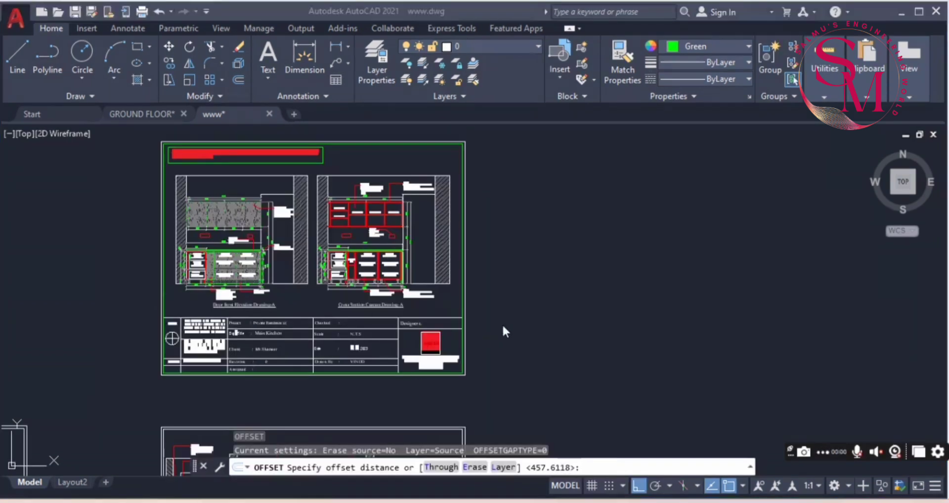
click(578, 298)
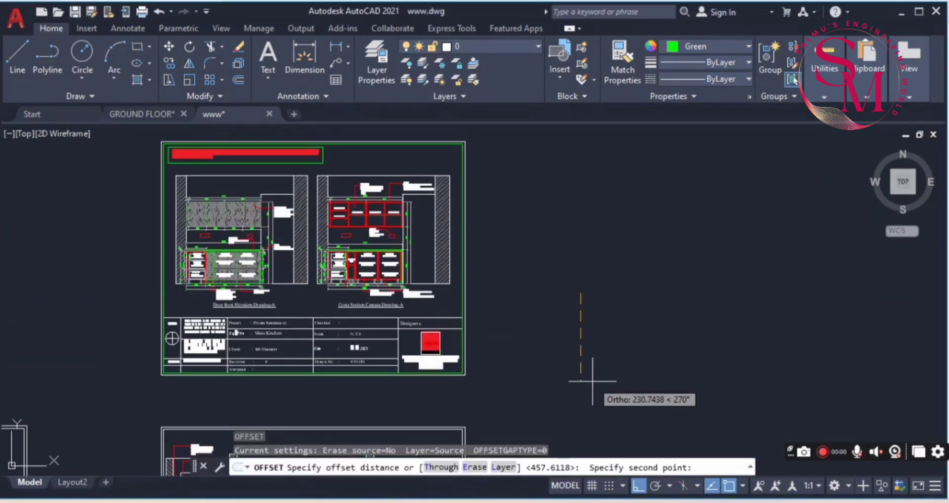
key(Escape)
key(Escape)
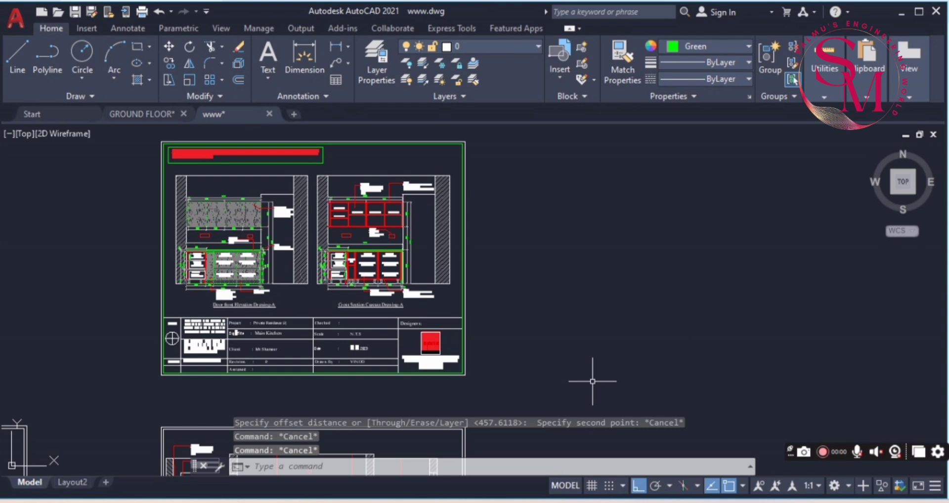
scroll(492, 348, up, 4)
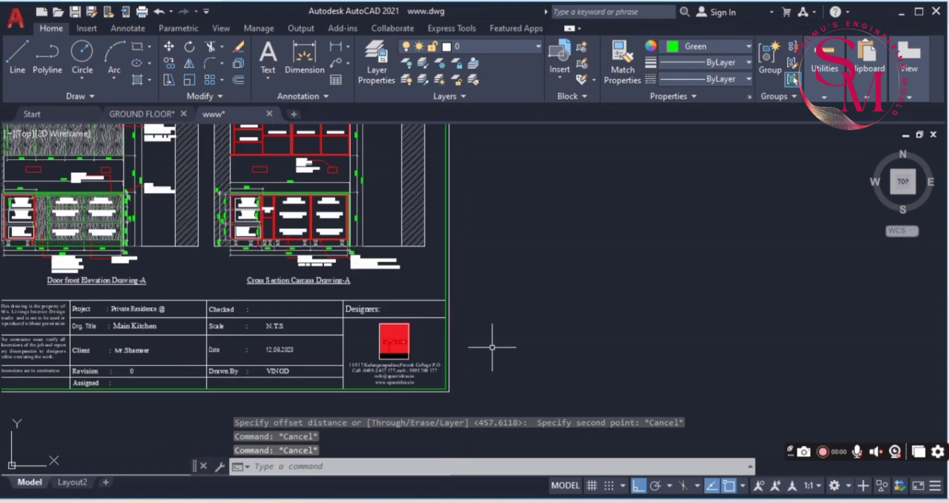
scroll(403, 376, down, 5)
scroll(378, 387, up, 4)
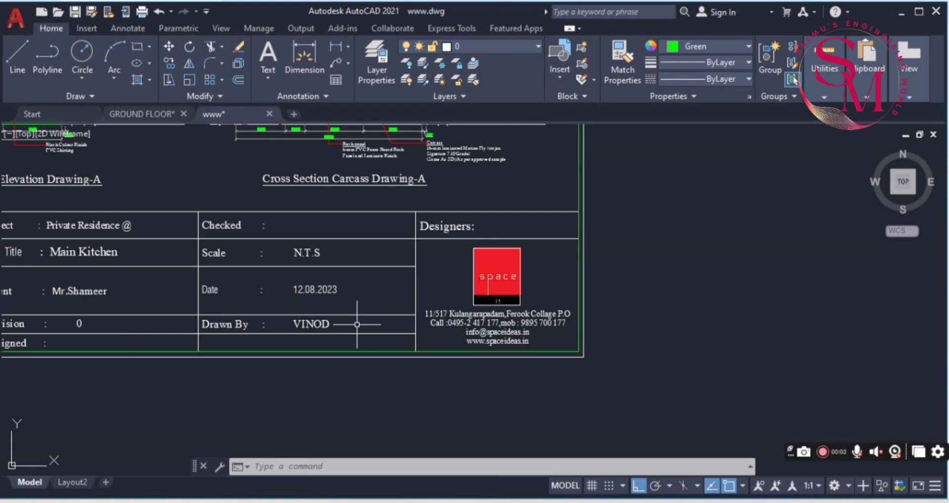
Step: Move the green inner-frame polyline off its sheet horizontally into the empty space outside the large white border of the kitchen drawings
click(380, 353)
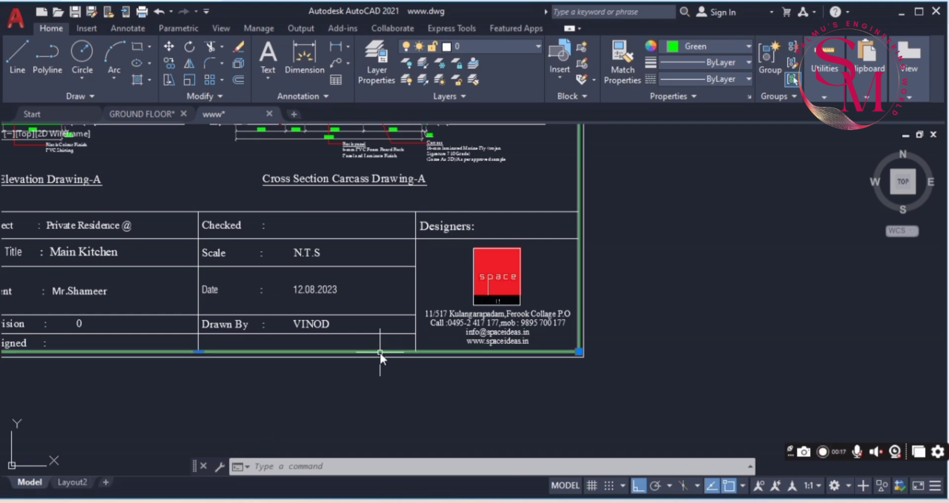
text(m)
key(Return)
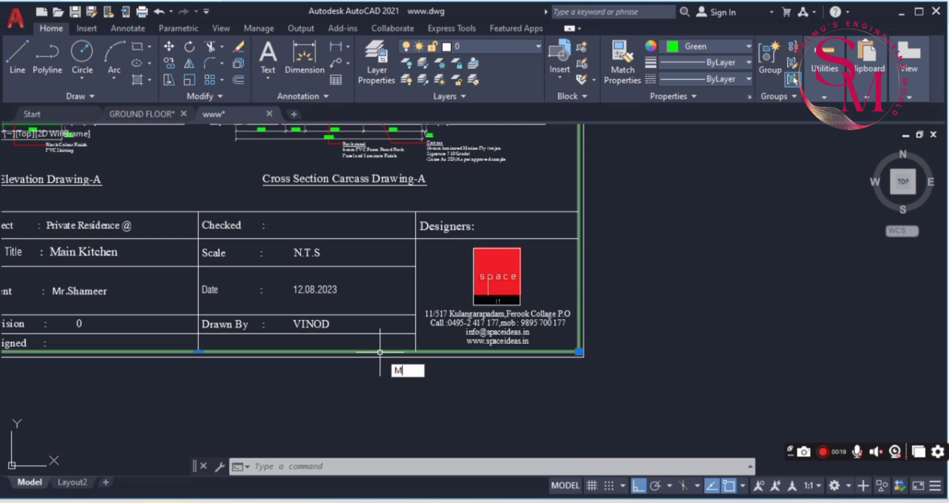
click(381, 352)
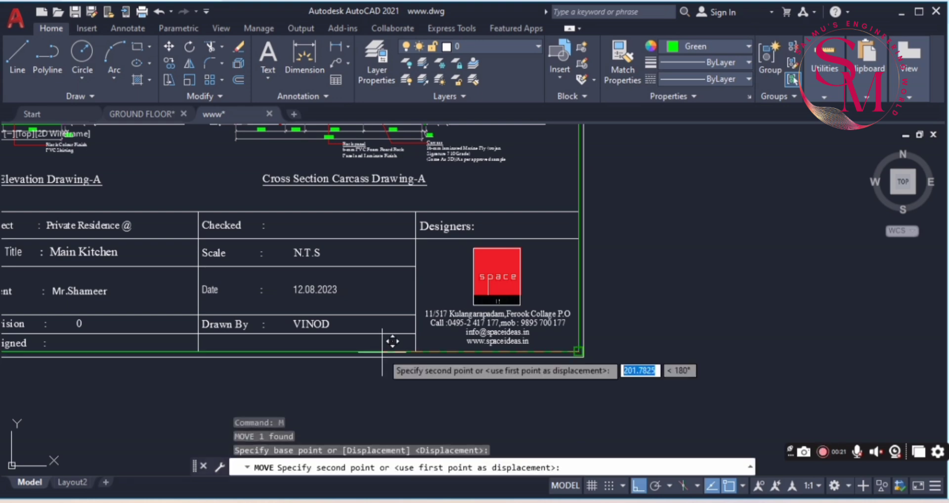
scroll(718, 352, down, 5)
scroll(718, 351, down, 4)
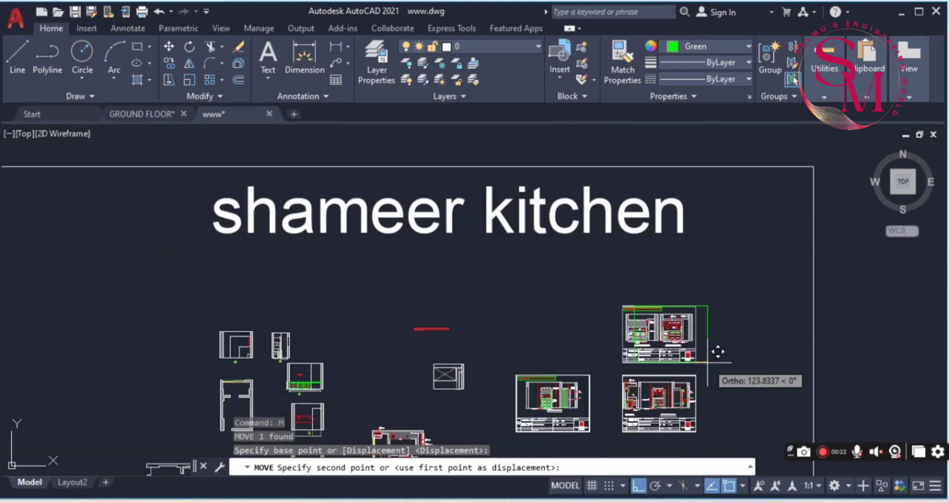
drag(721, 353, 510, 341)
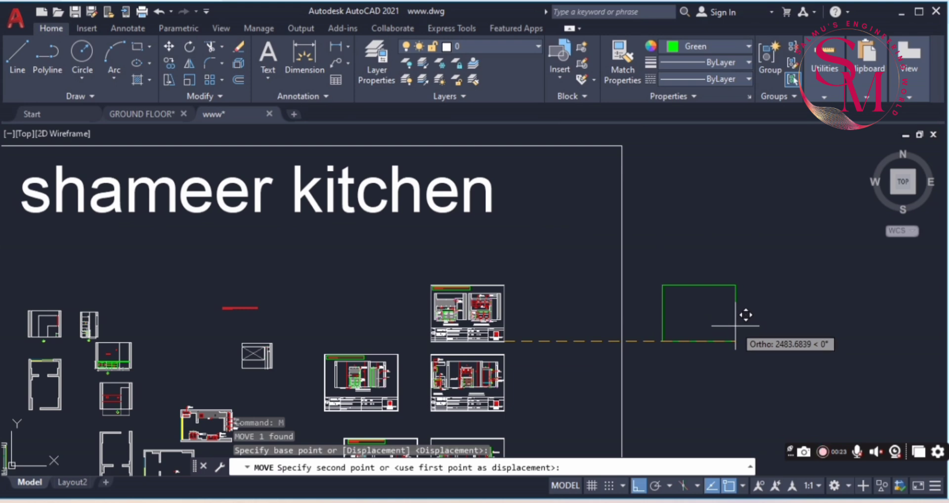
click(736, 320)
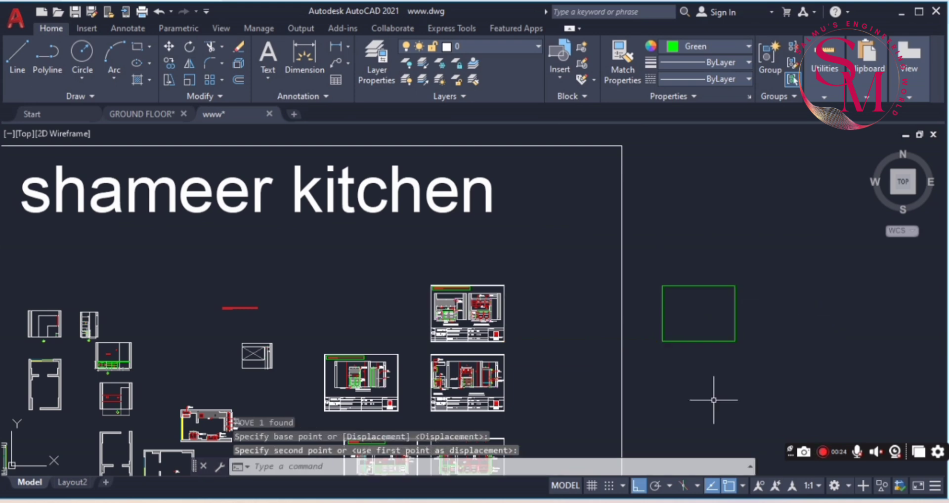
Step: List the relocated green rectangle's polyline data to read its area and length
scroll(772, 331, up, 4)
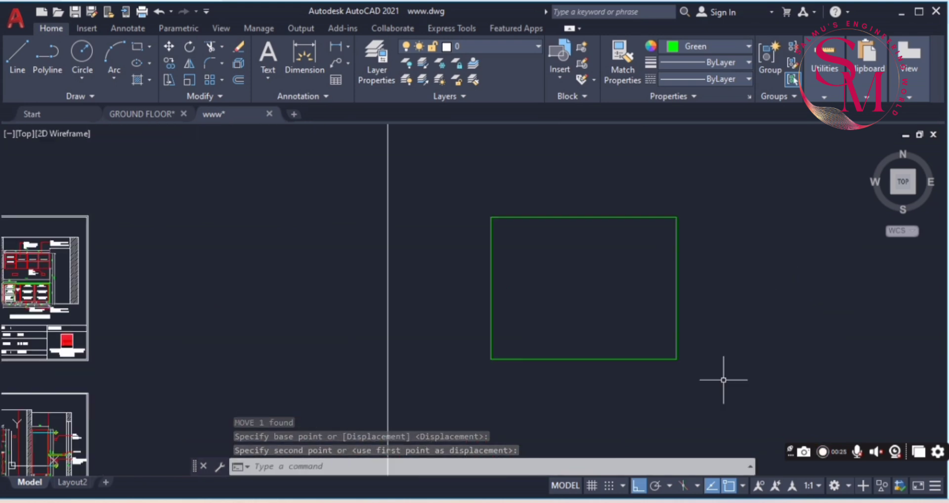
scroll(725, 375, up, 4)
scroll(720, 379, down, 4)
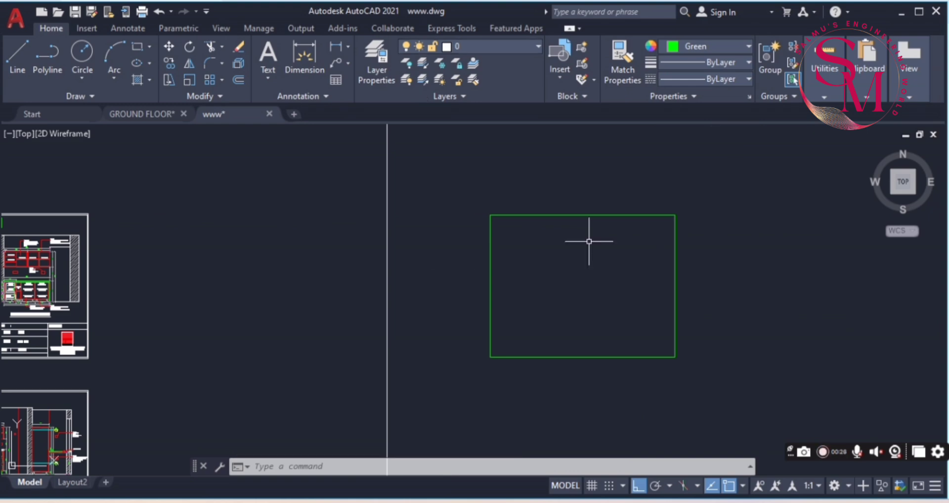
key(Escape)
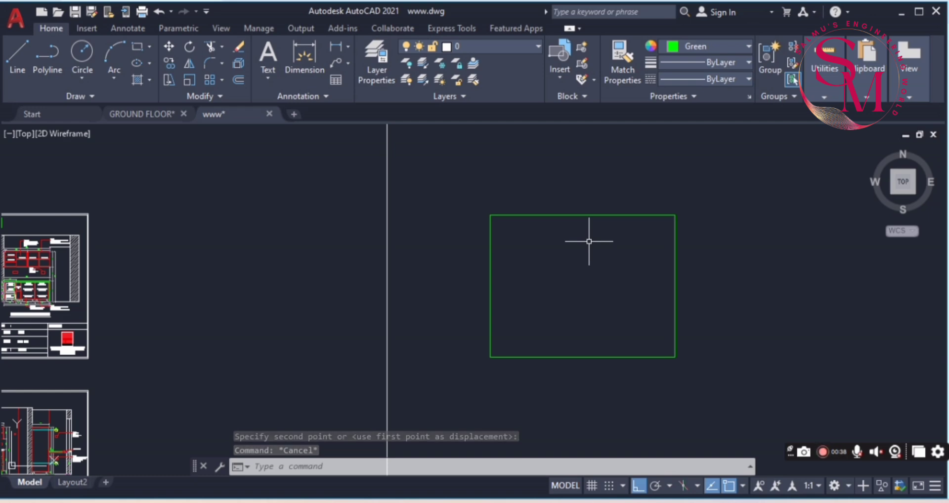
text(LI)
key(Return)
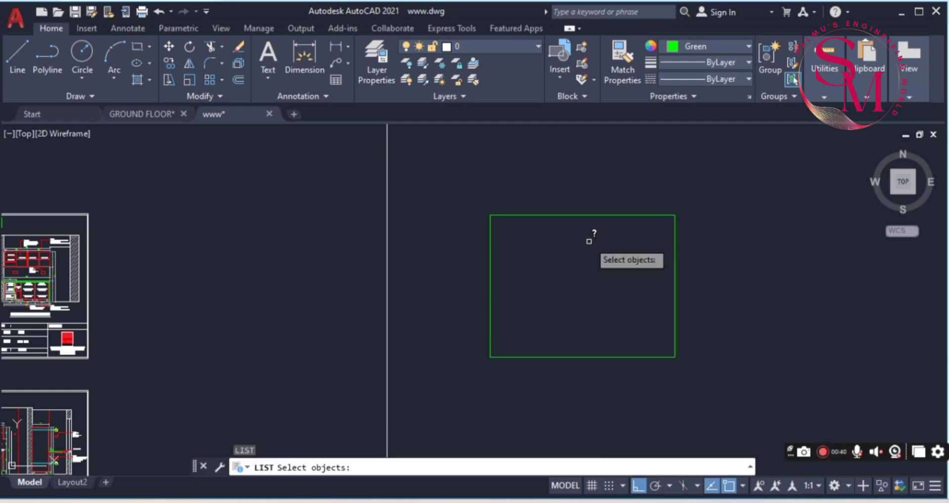
click(604, 213)
key(Return)
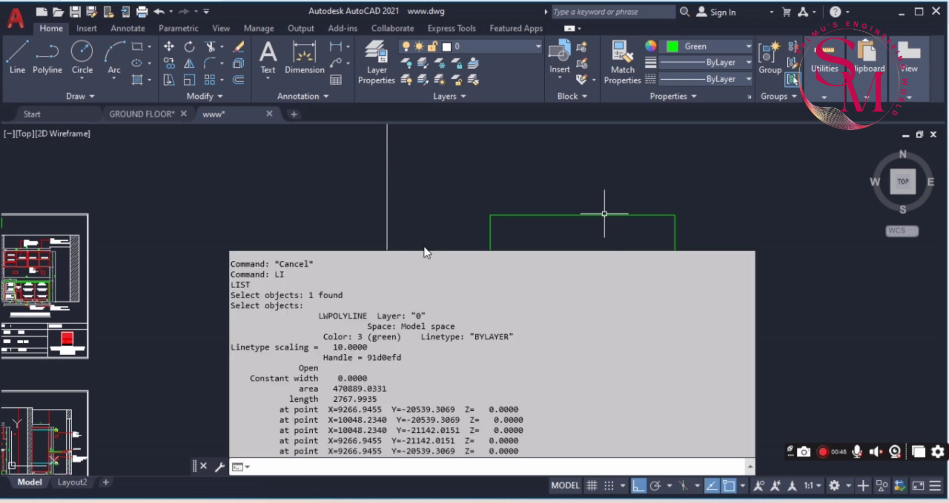
key(Escape)
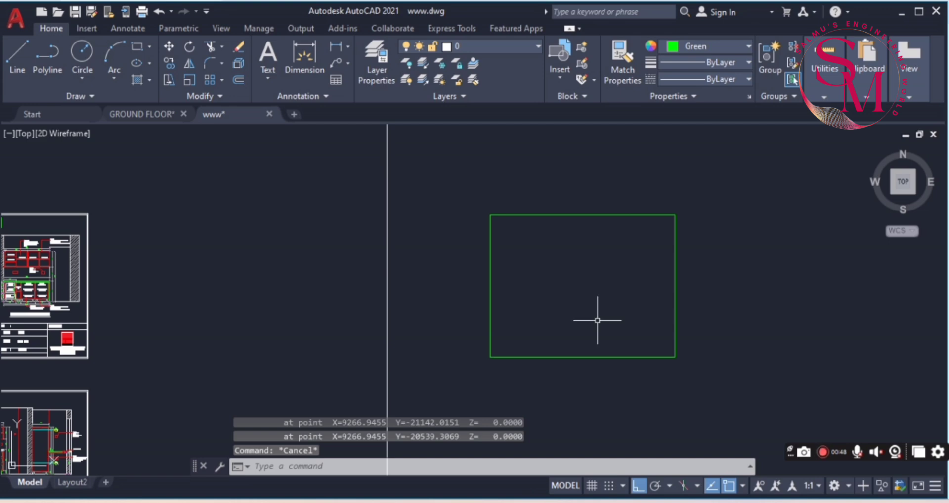
Step: Measure the relocated green rectangle's area and perimeter with the Area command by picking all four corners
text(aa)
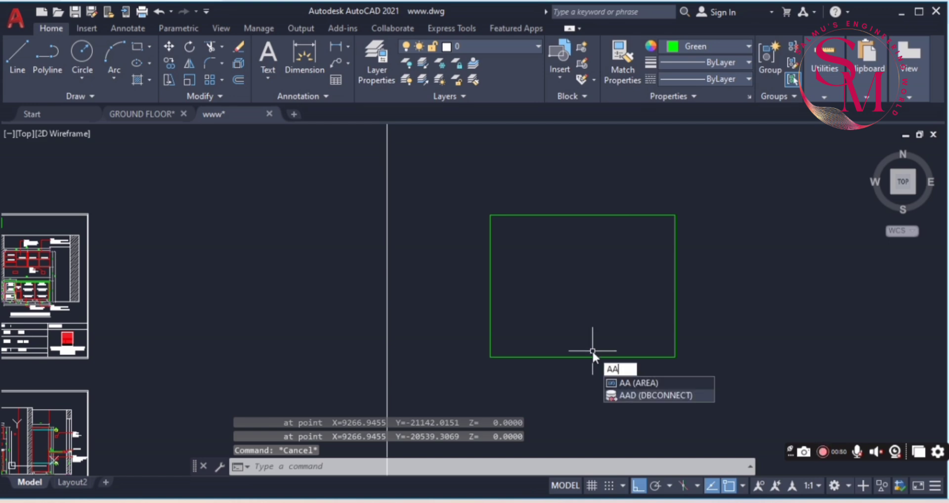
key(Return)
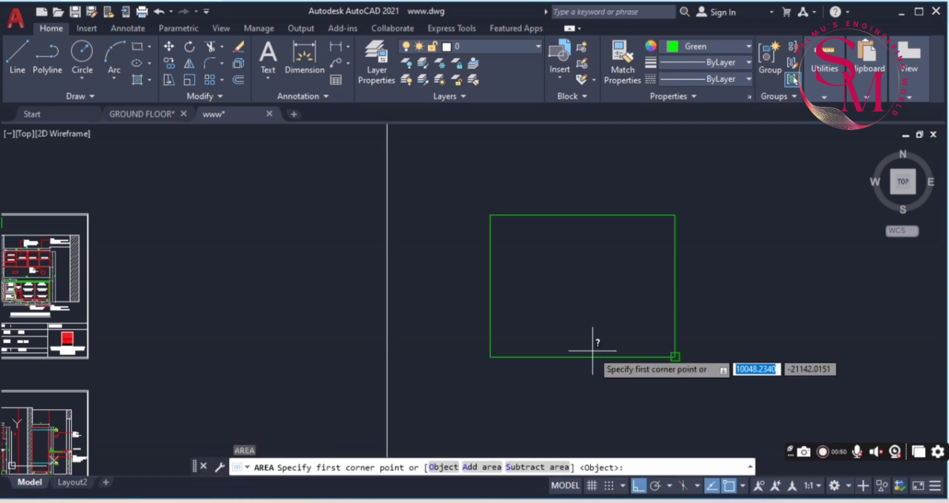
click(675, 215)
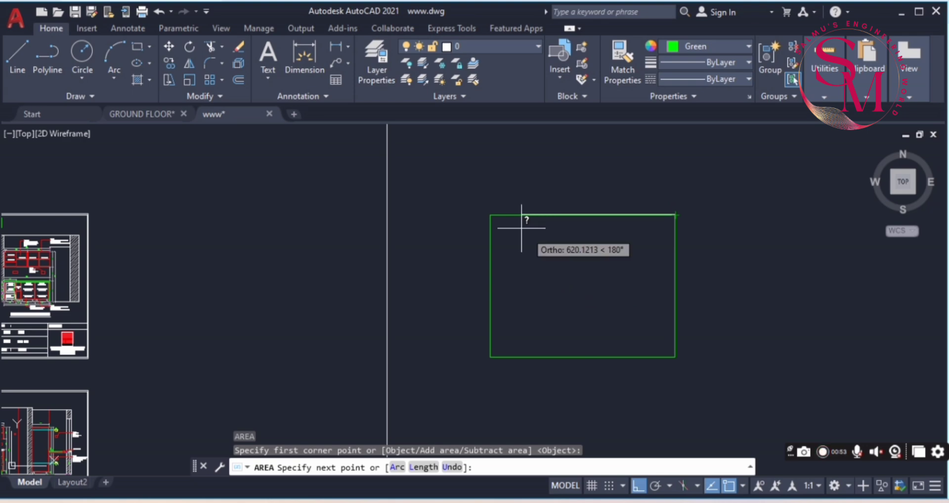
click(491, 216)
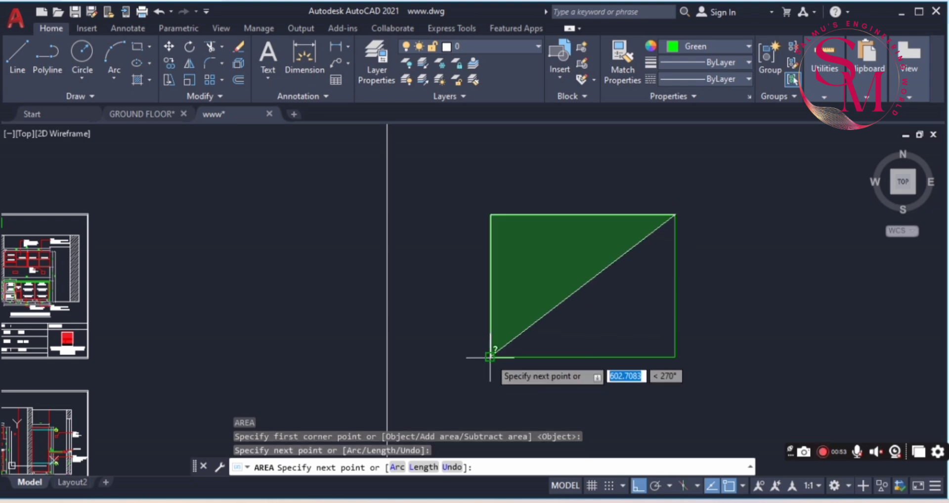
click(491, 357)
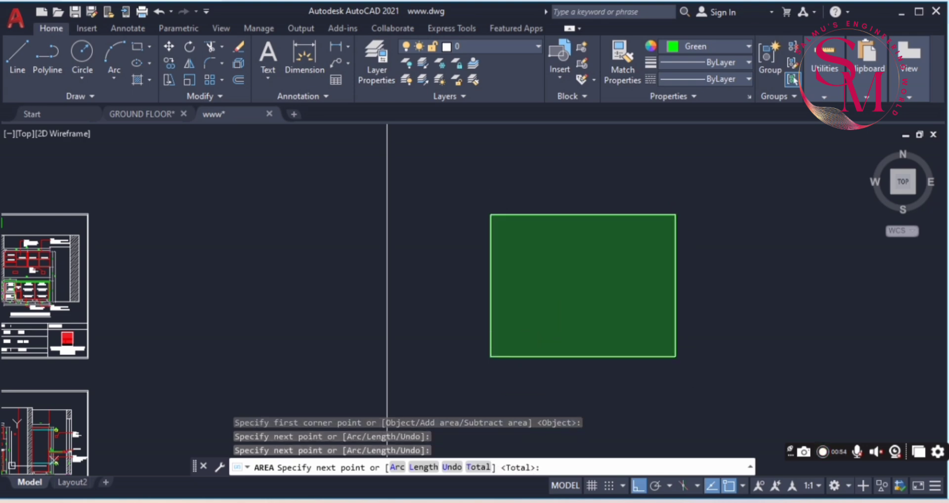
click(681, 356)
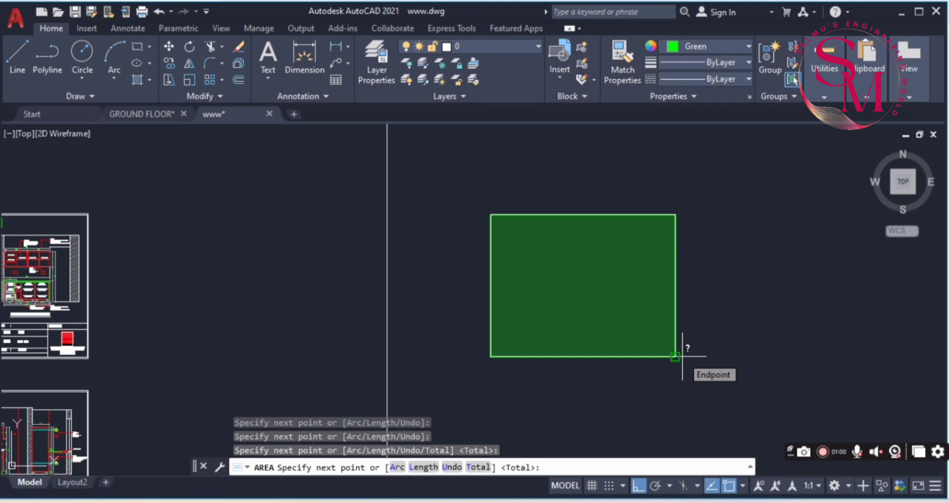
key(Return)
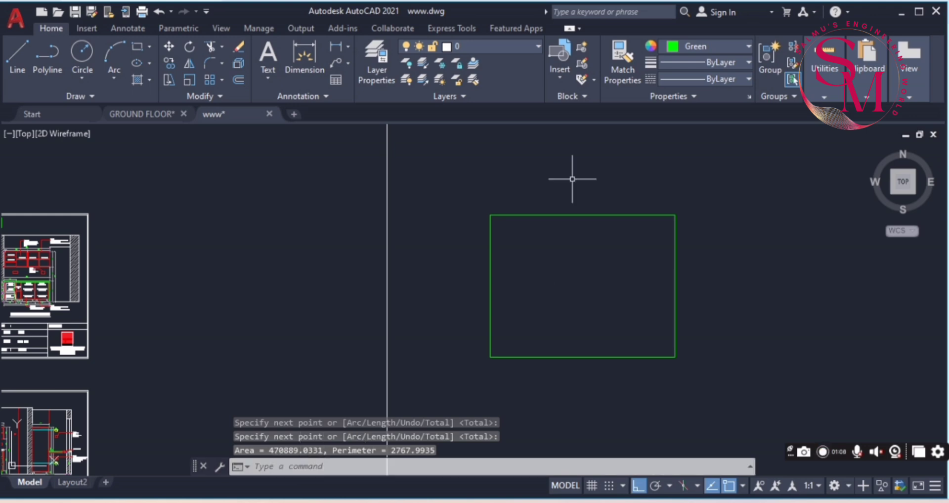
key(Escape)
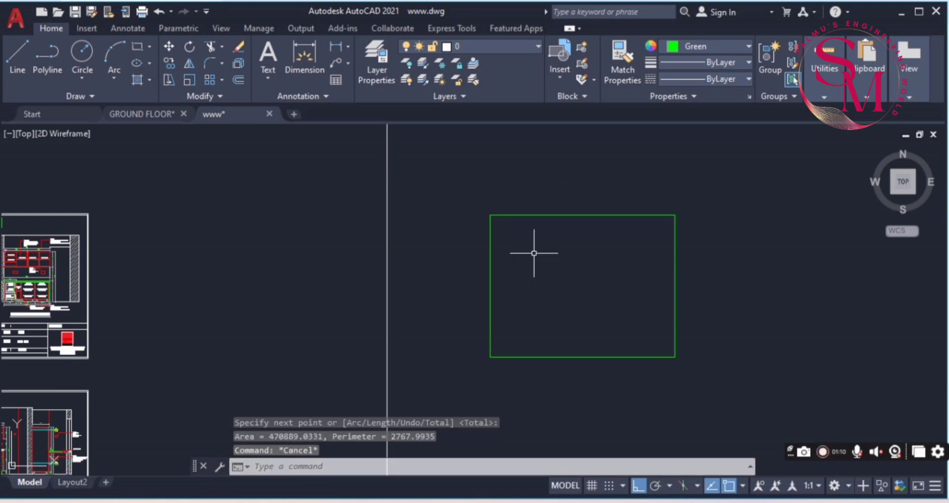
click(531, 211)
click(532, 214)
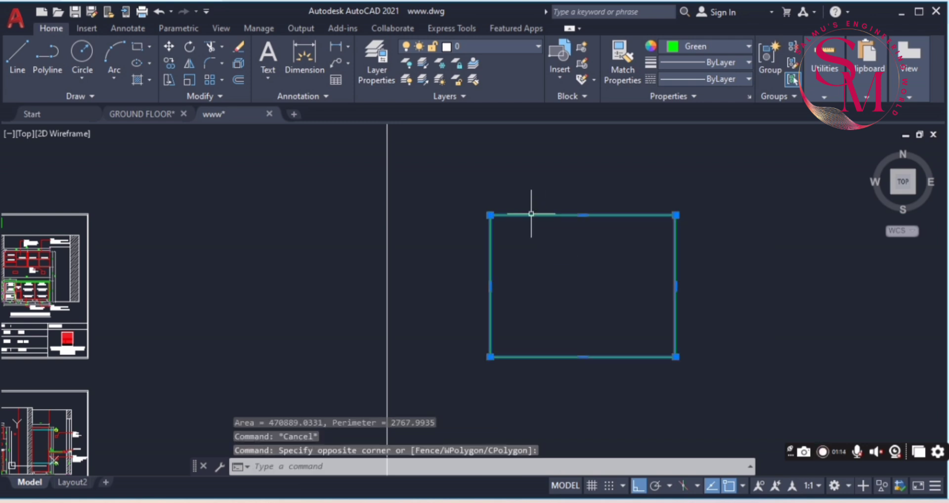
text(o)
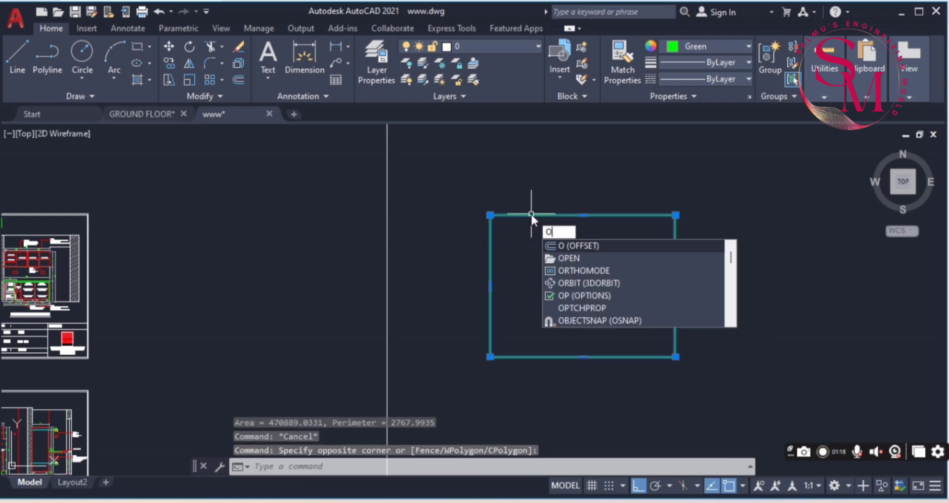
key(Return)
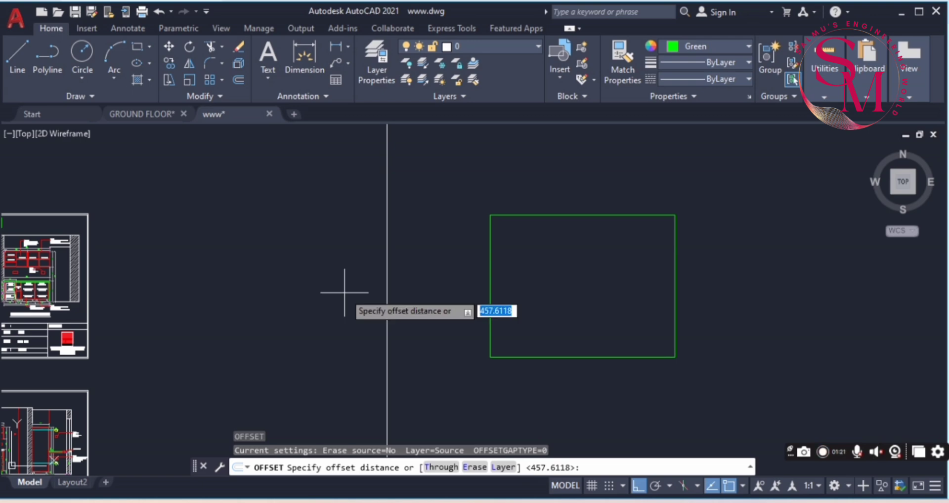
key(Escape)
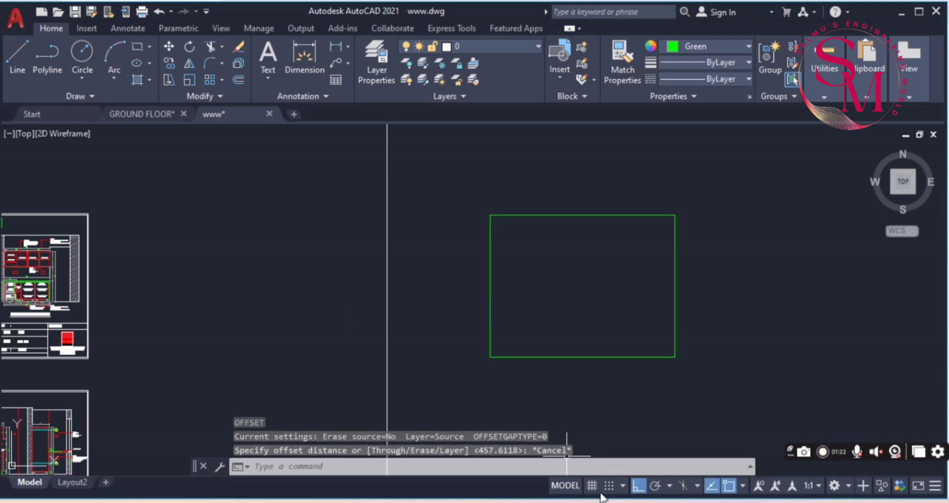
mouse_move(628, 500)
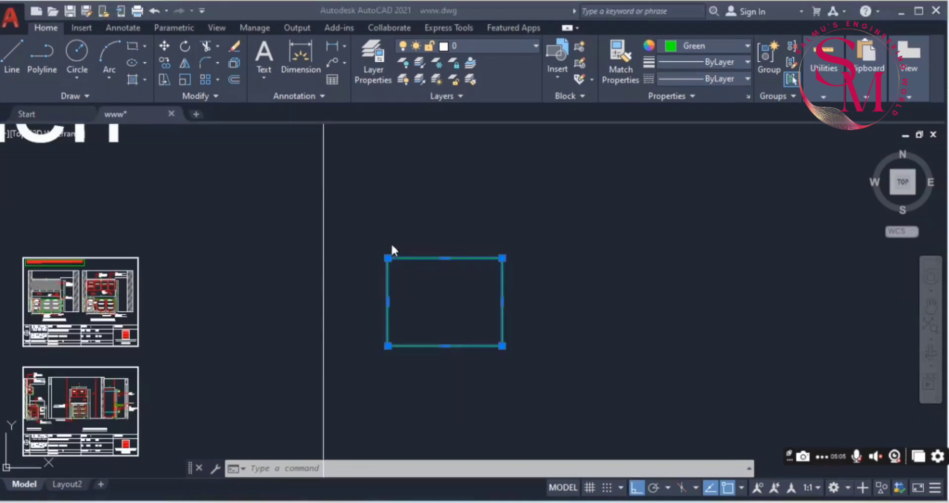
Step: Select the green rectangle and check its area and length in the object properties, closing them when done
key(Escape)
click(424, 237)
click(619, 245)
mouse_move(589, 250)
mouse_down()
mouse_move(524, 226)
mouse_move(342, 294)
mouse_move(534, 346)
mouse_move(525, 291)
mouse_up()
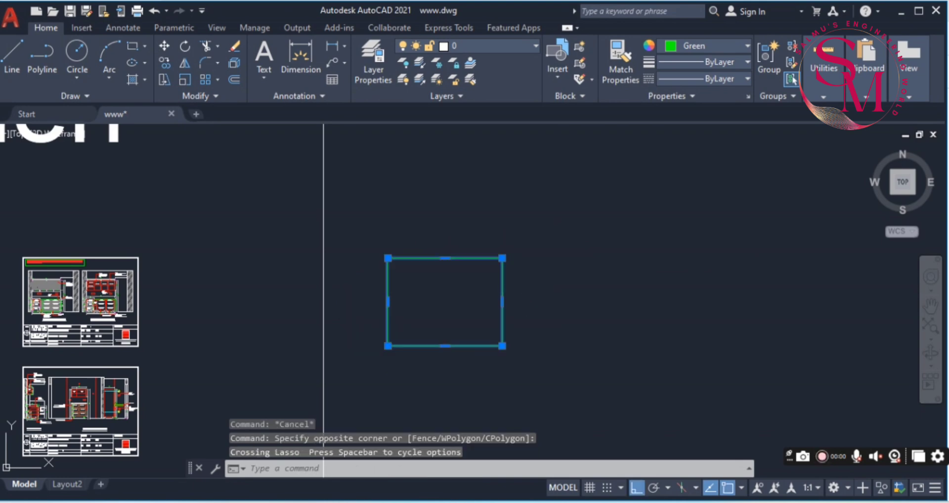
key(ctrl+1)
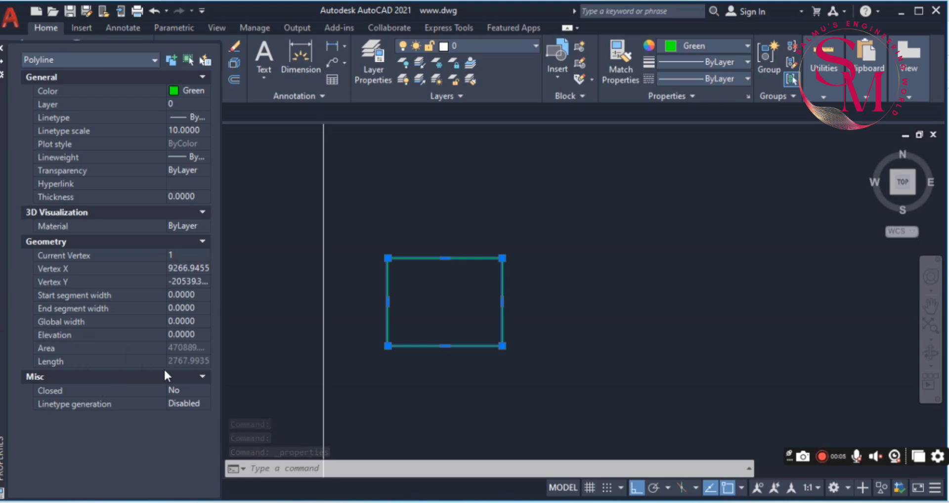
key(ctrl+1)
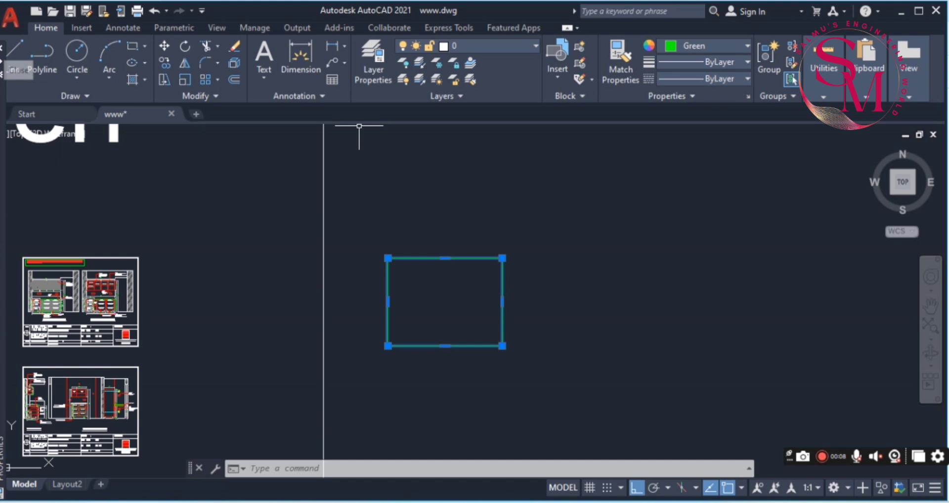
Step: Reopen the selected rectangle's full properties to review its geometry values, and close them again
right_click(454, 264)
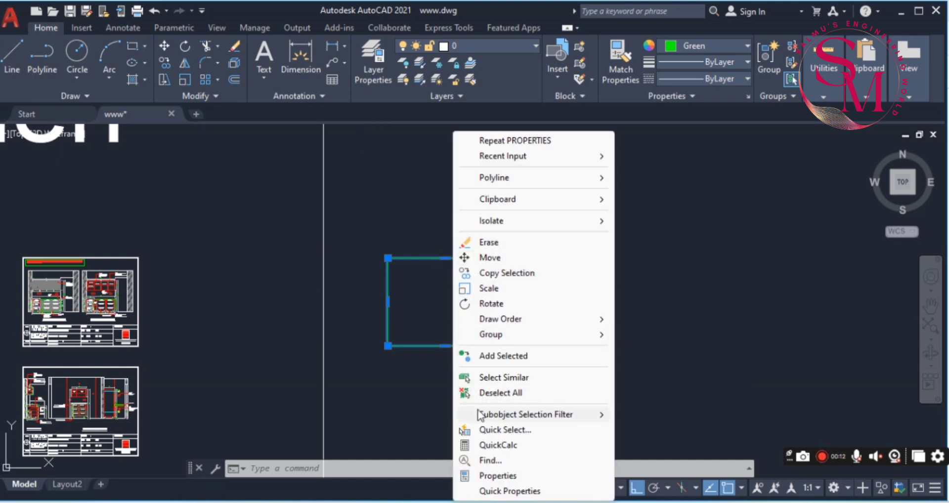
click(498, 475)
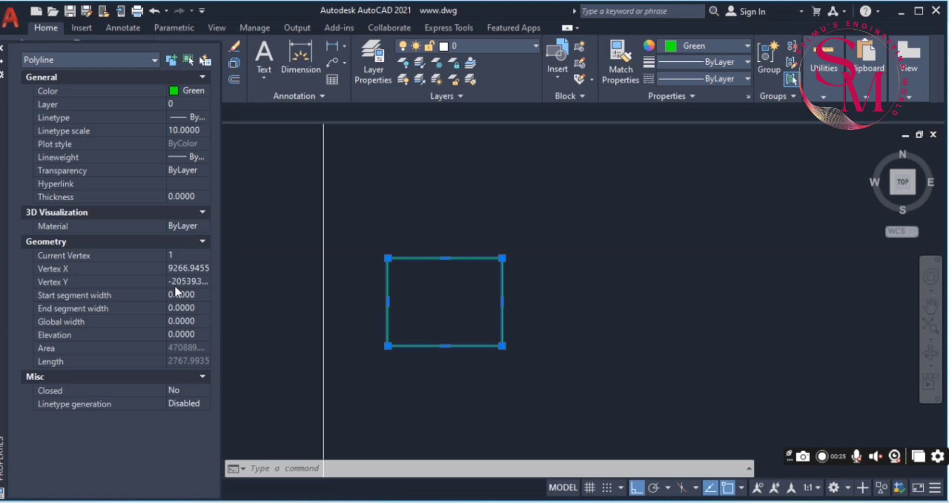
click(1, 48)
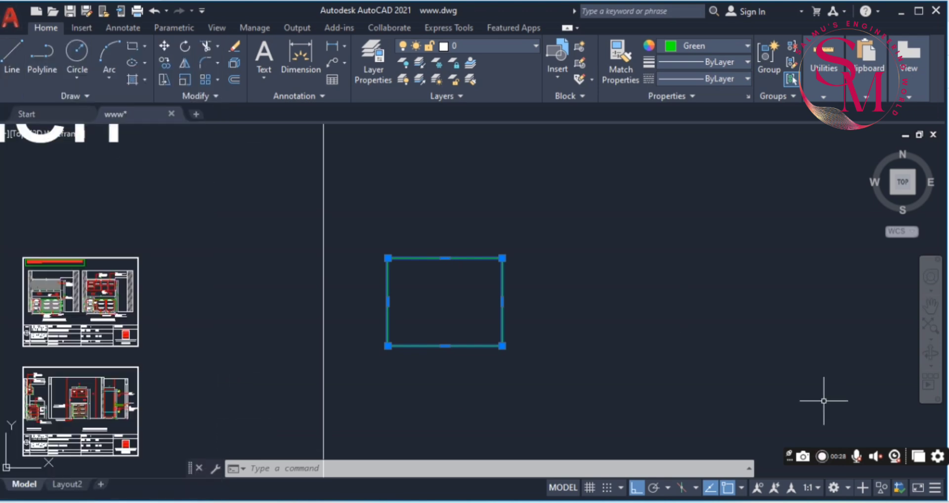
click(824, 457)
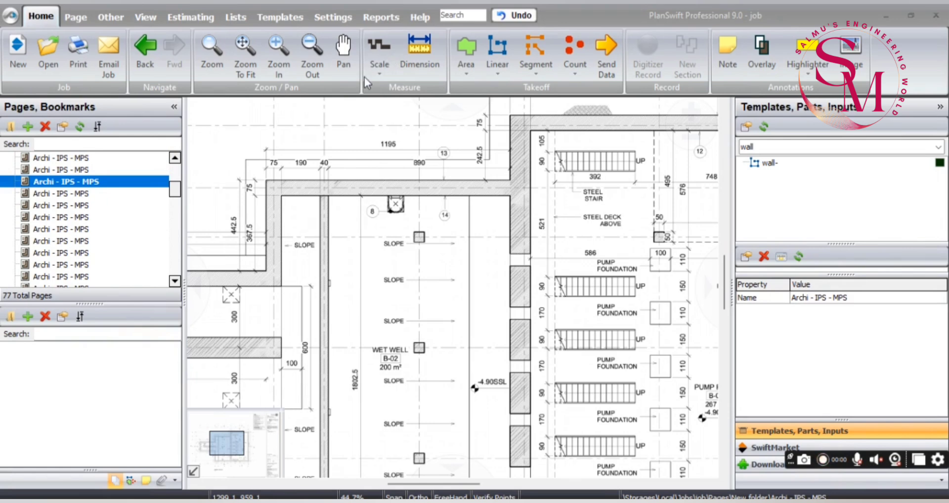
click(377, 74)
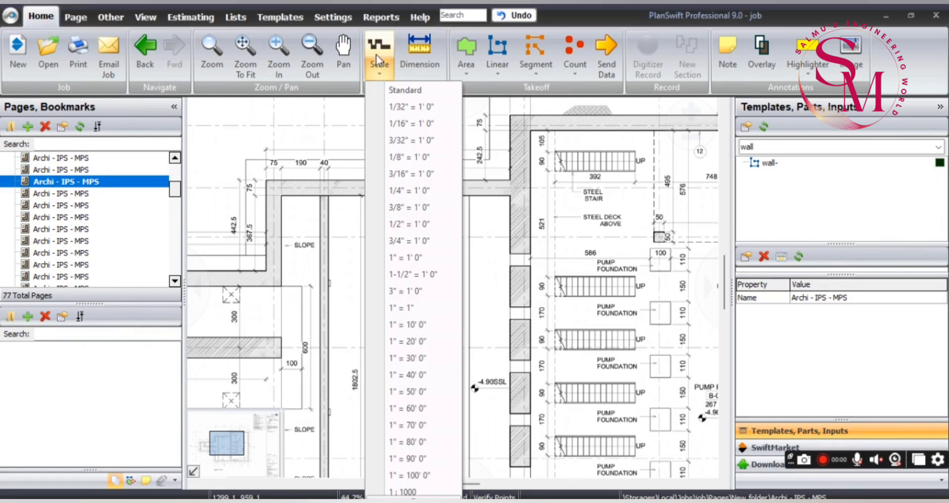
click(375, 54)
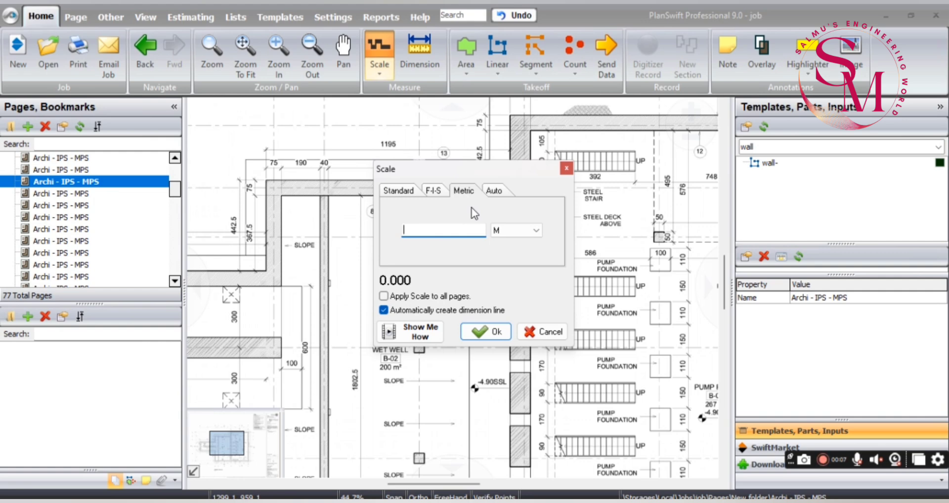
text(1)
key(Return)
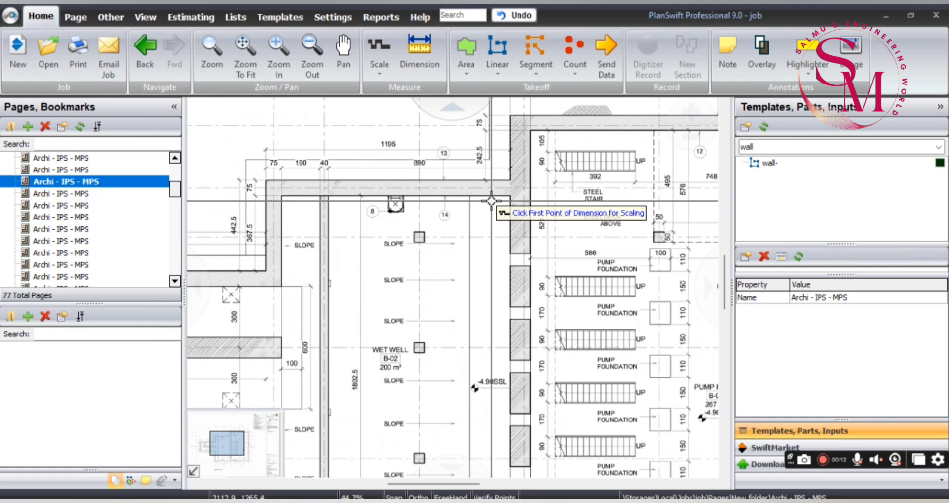
scroll(492, 201, up, 1)
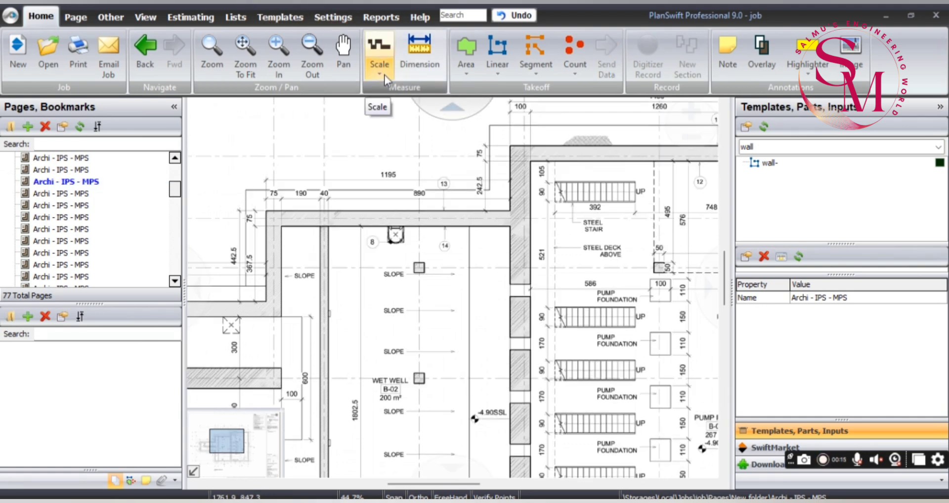
Step: Start scaling the basement floor plan with a known metric length of 8.9 m
click(384, 41)
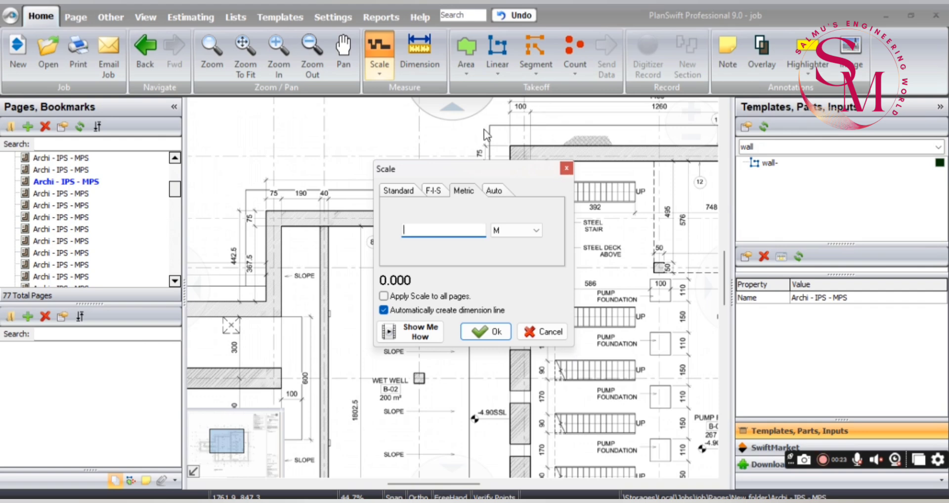
drag(470, 174, 479, 217)
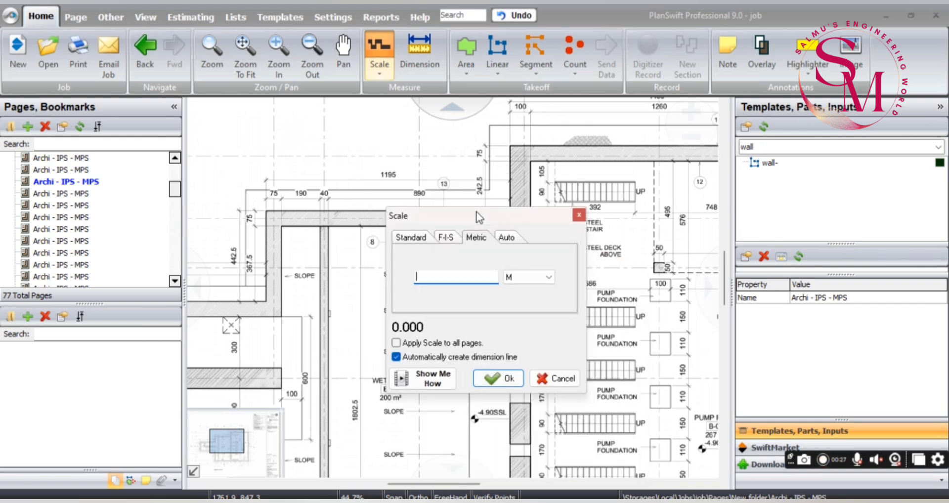
text(8.9)
click(499, 378)
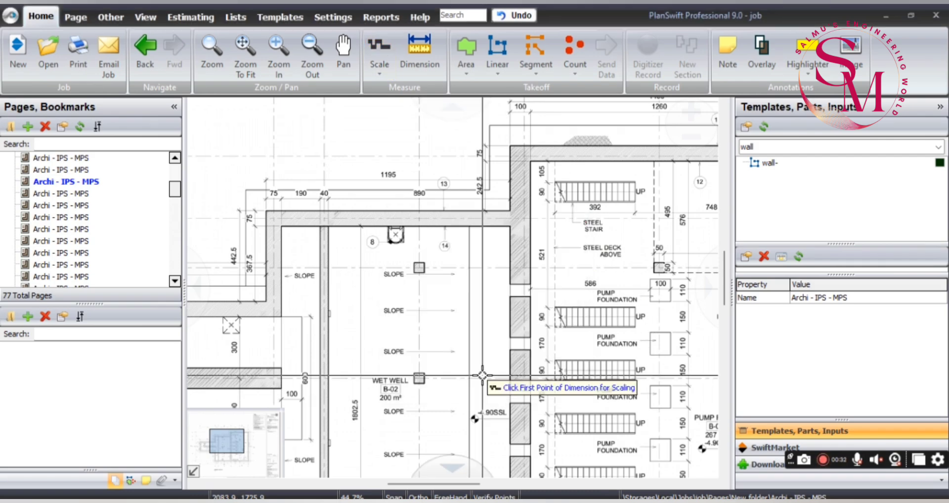
Step: Set the first scaling point at the left tick of the 890 dimension below the wet well's bottom wall
scroll(319, 203, up, 5)
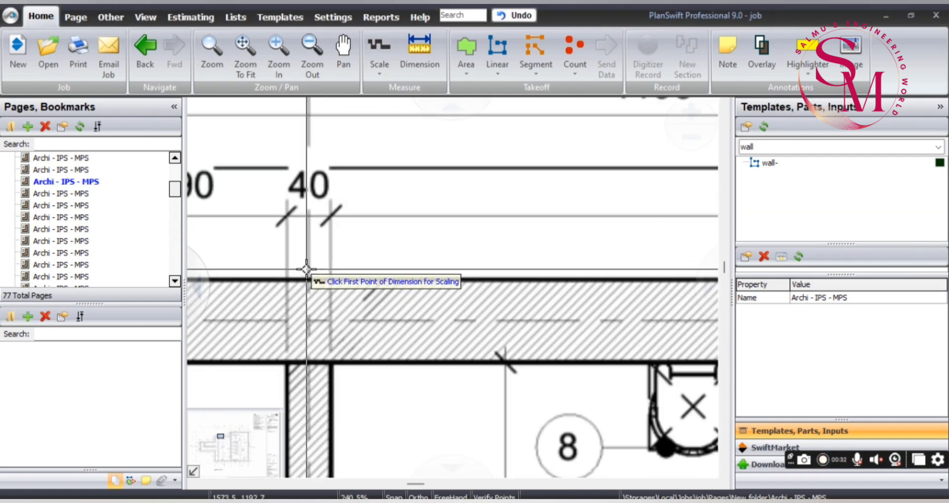
scroll(336, 230, down, 3)
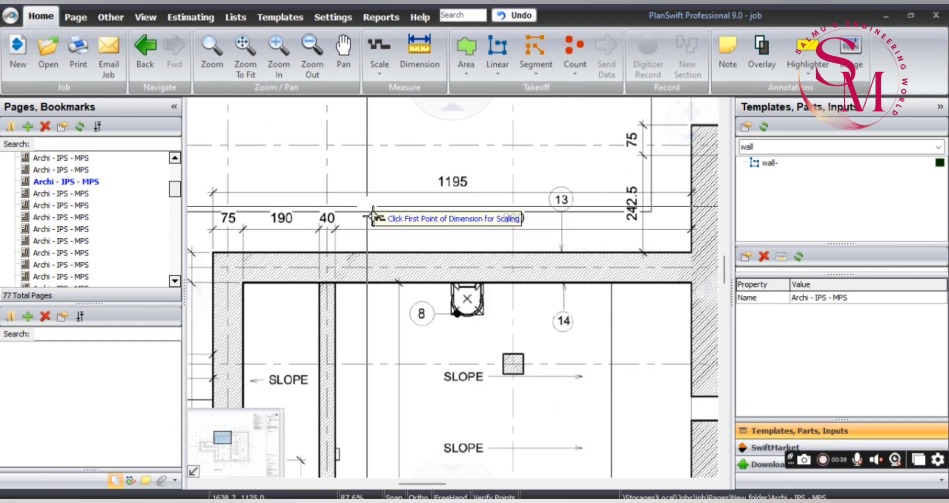
scroll(371, 221, down, 1)
scroll(286, 272, down, 4)
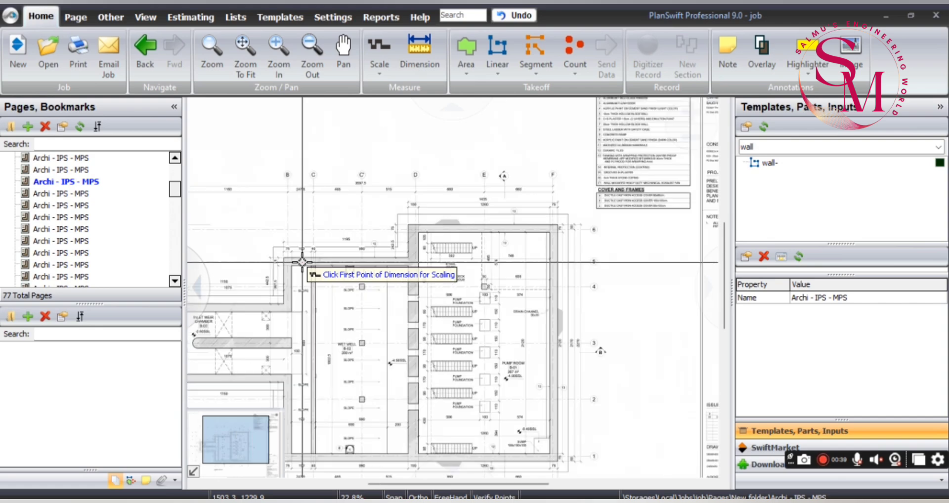
drag(538, 365, 381, 317)
scroll(434, 349, up, 4)
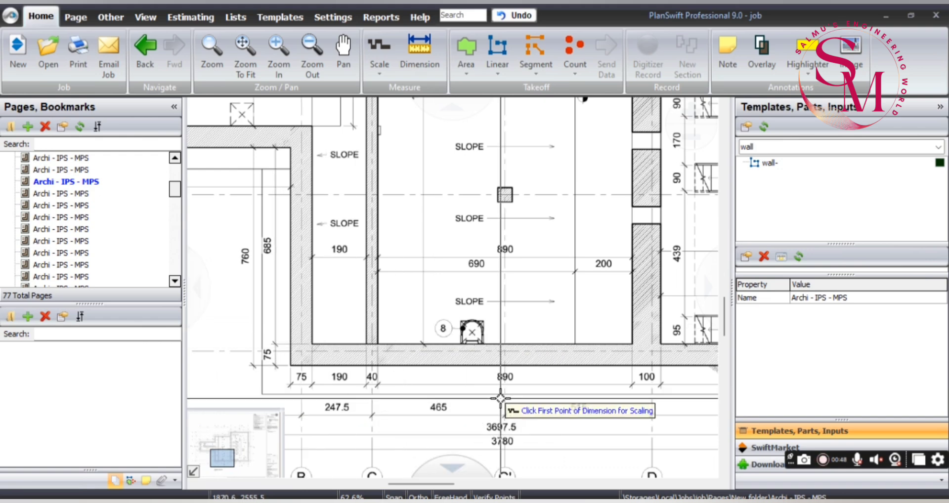
scroll(368, 378, up, 7)
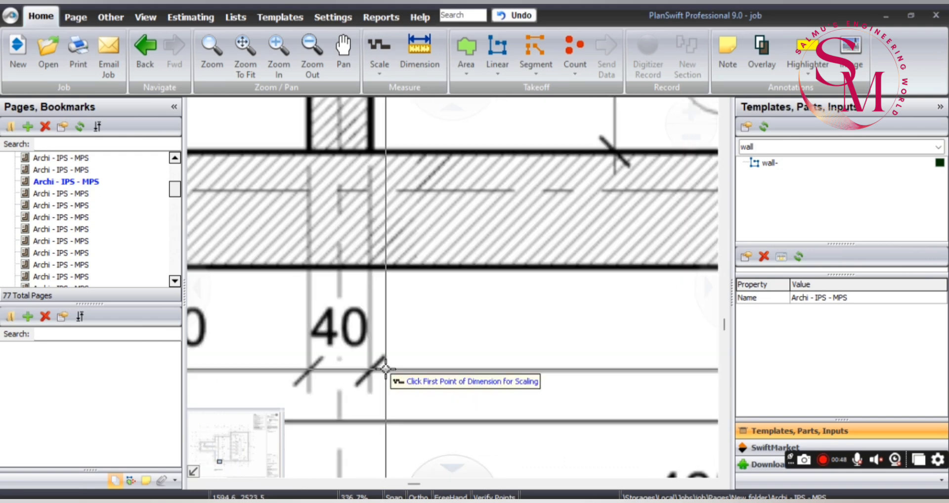
scroll(377, 314, up, 2)
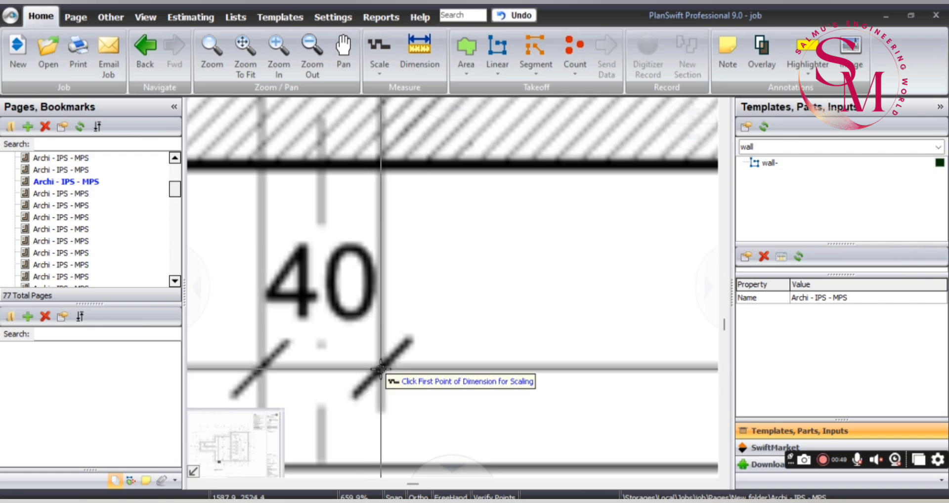
click(380, 369)
Step: Set the scaling end point at the right tick of the 890 dimension, beside the 100 wall dimension
scroll(379, 369, down, 10)
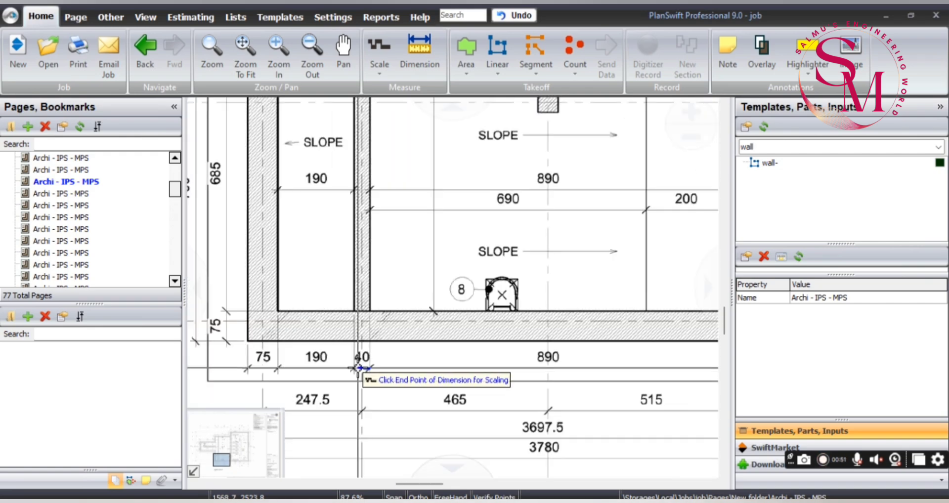
scroll(612, 406, up, 4)
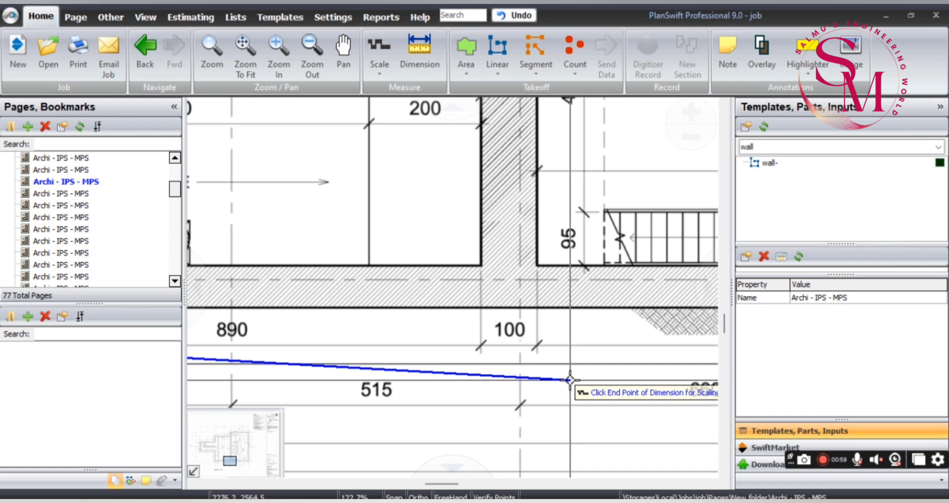
scroll(456, 342, up, 8)
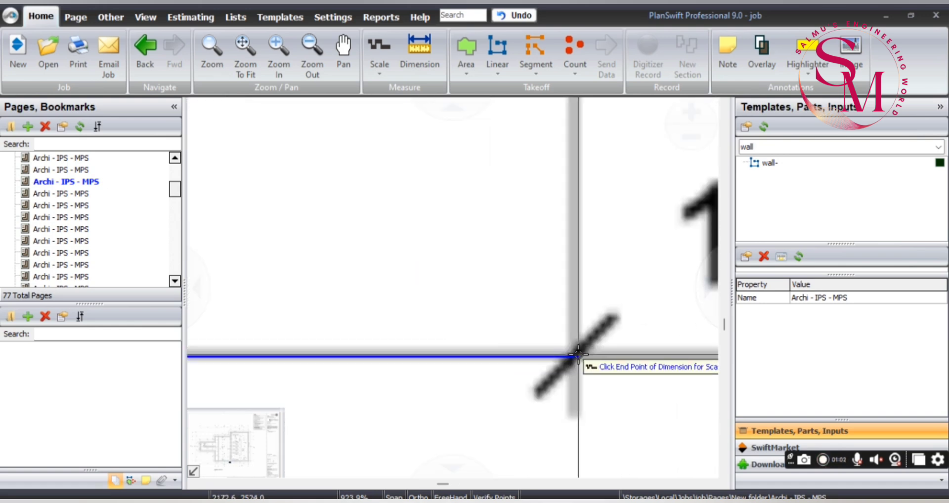
drag(579, 355, 576, 354)
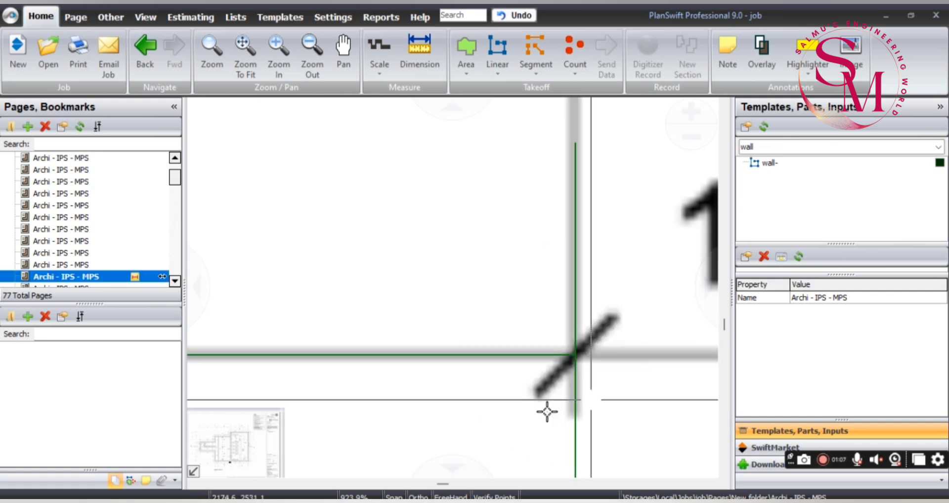
scroll(544, 411, down, 12)
scroll(524, 398, down, 4)
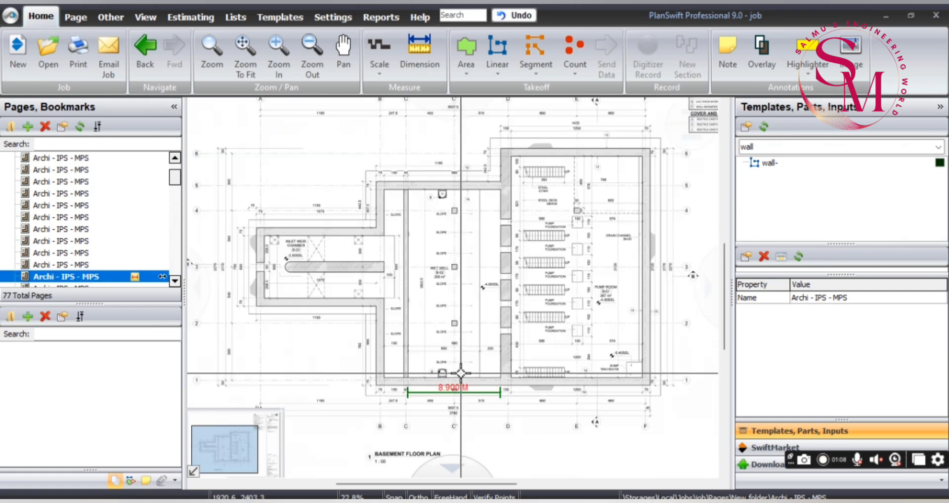
Step: Start a second, vertical scale for the page with a known metric length of 6 m
scroll(234, 264, up, 4)
right_click(220, 351)
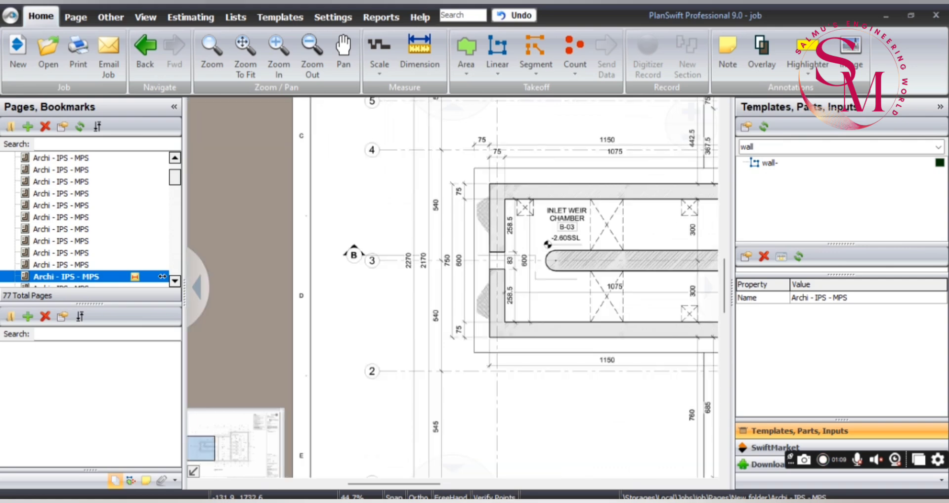
right_click(219, 350)
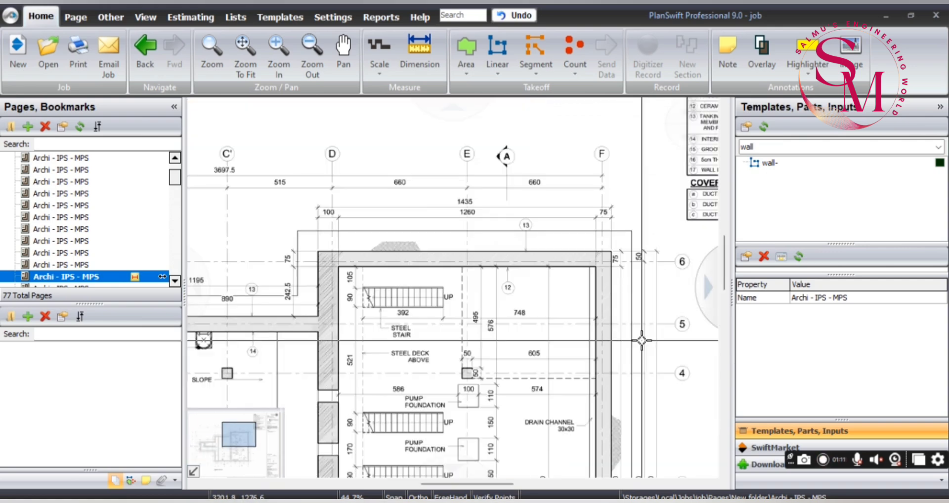
scroll(575, 335, down, 1)
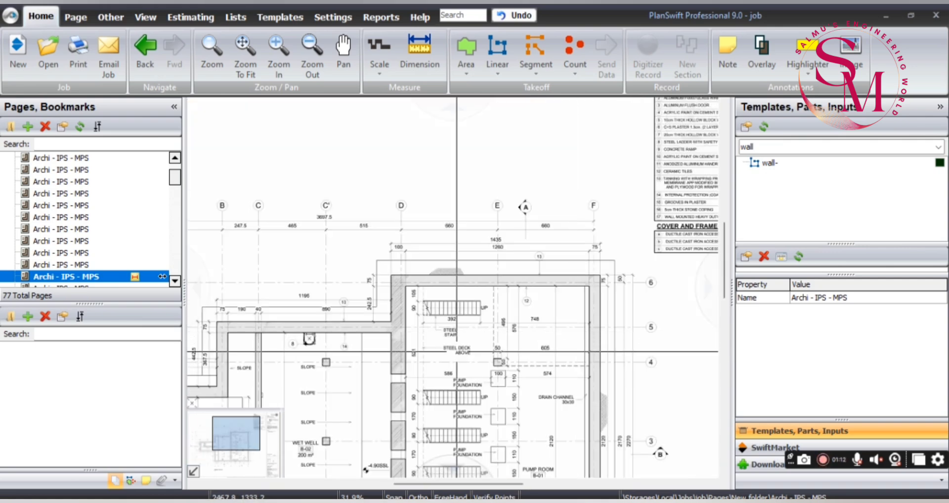
scroll(457, 352, up, 1)
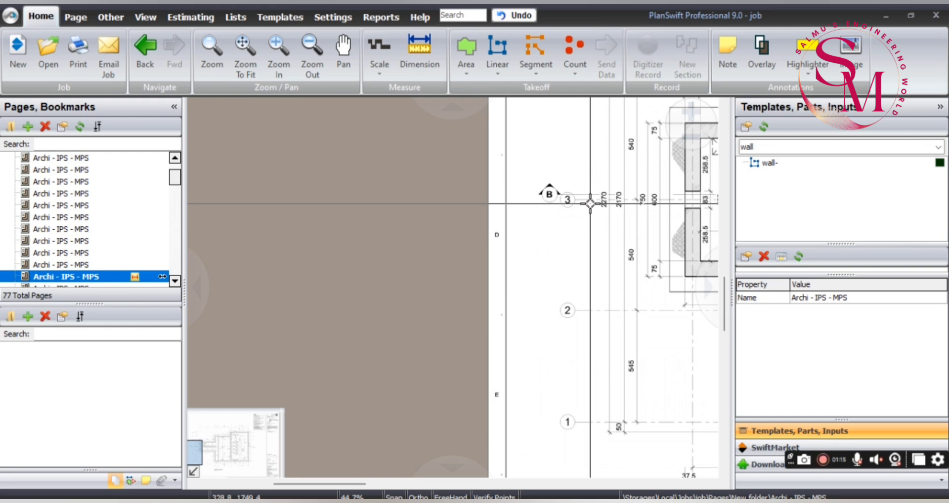
scroll(600, 190, up, 1)
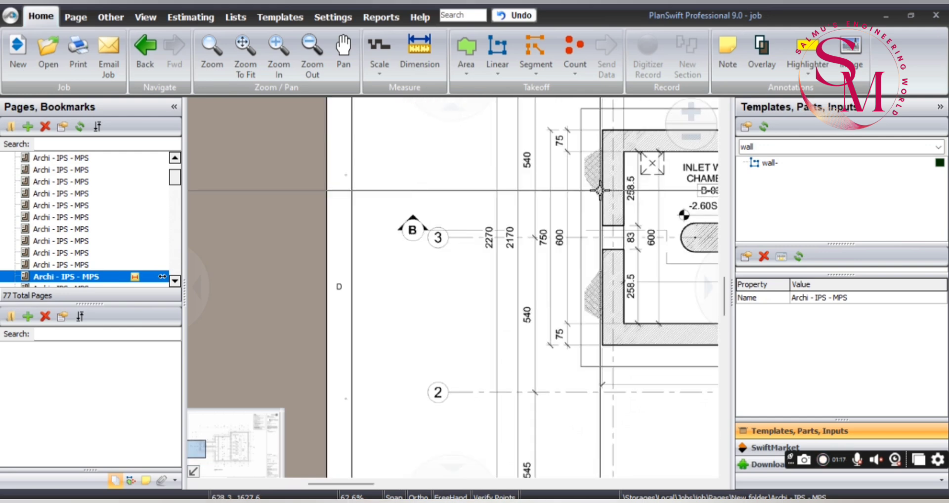
click(376, 43)
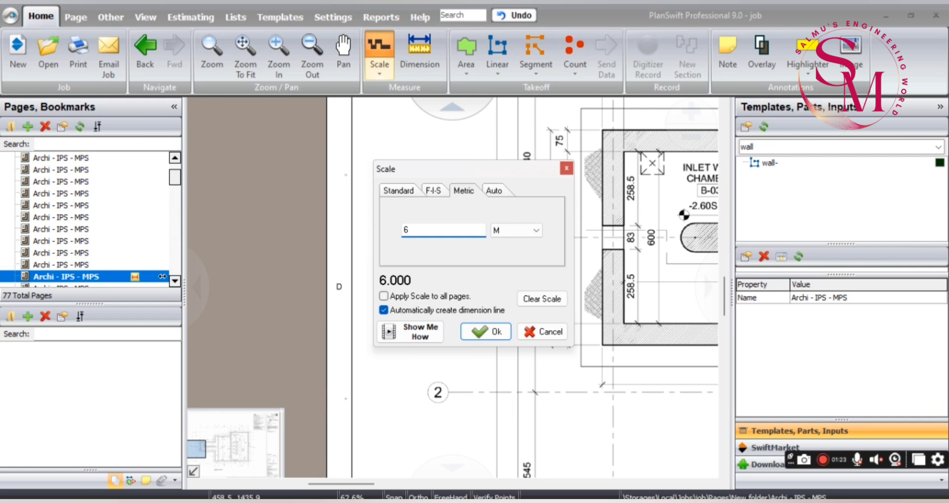
click(483, 333)
Step: Set the first vertical scaling point at the upper tick of the 600 dimension beside the inlet weir chamber
scroll(569, 173, up, 2)
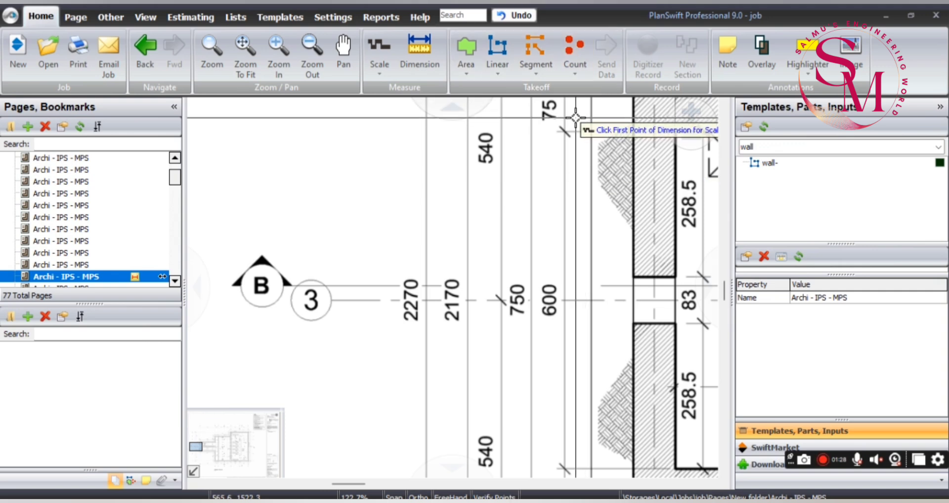
scroll(554, 171, up, 3)
scroll(552, 168, up, 5)
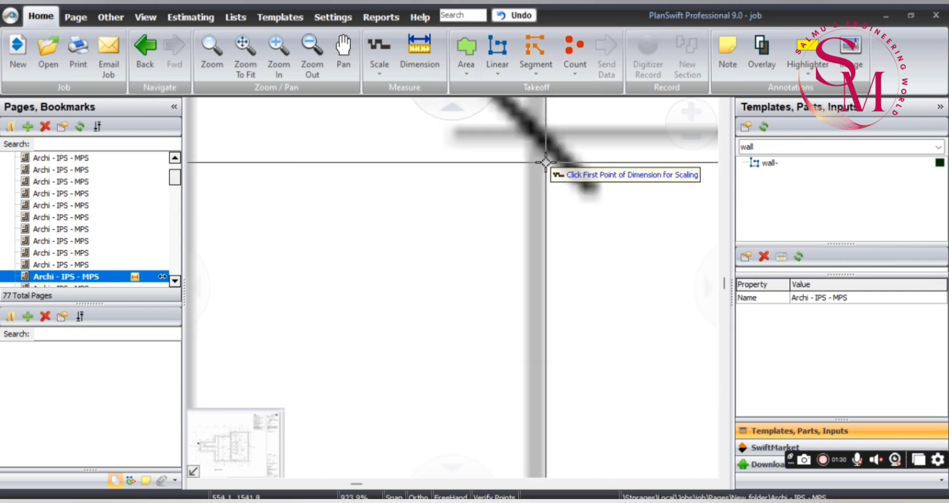
click(537, 131)
scroll(535, 131, down, 10)
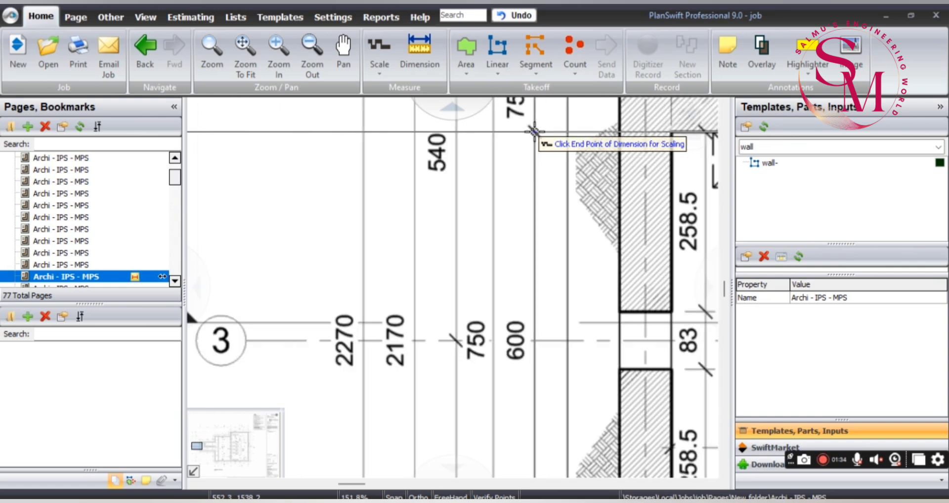
Step: Set the vertical scaling end point at the lower tick of the 600 dimension, above the 75 wall dimension
scroll(536, 272, up, 1)
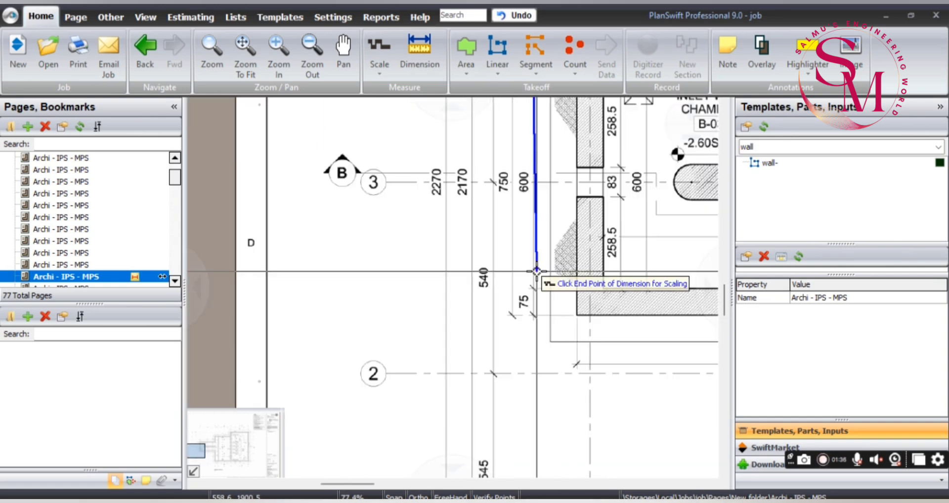
scroll(529, 294, up, 5)
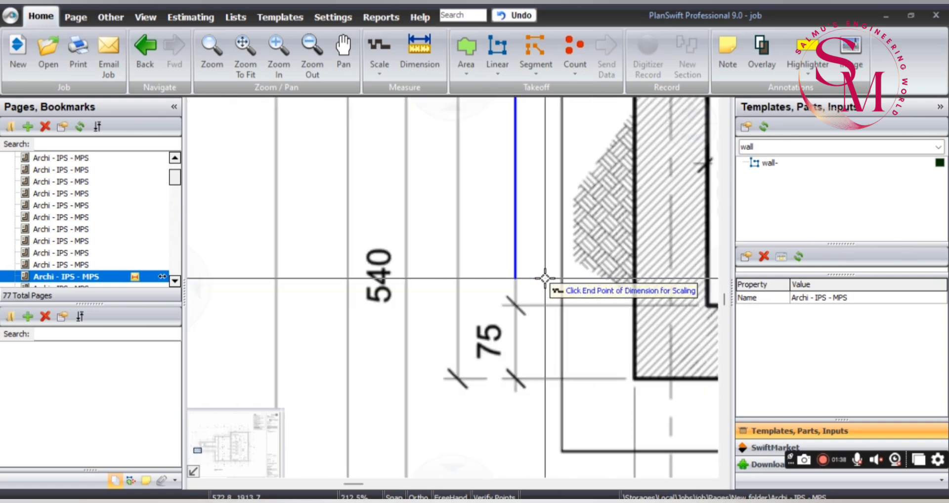
scroll(503, 327, up, 6)
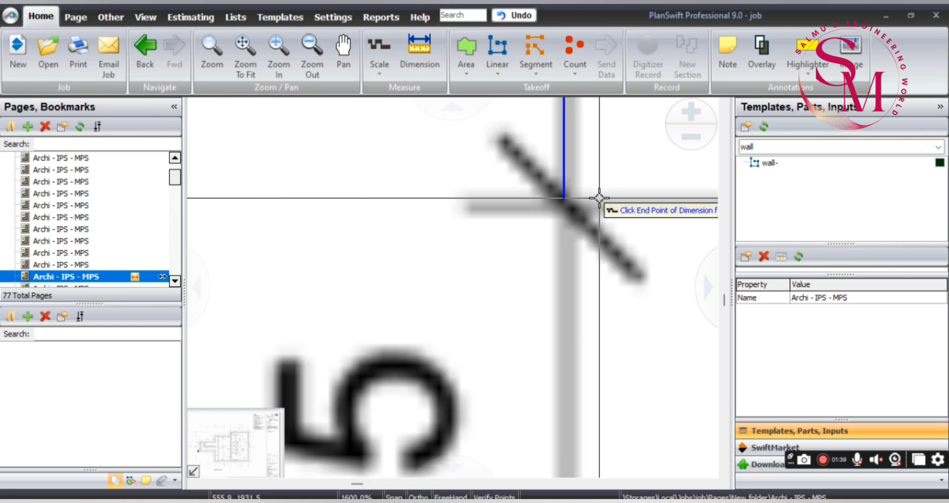
click(565, 201)
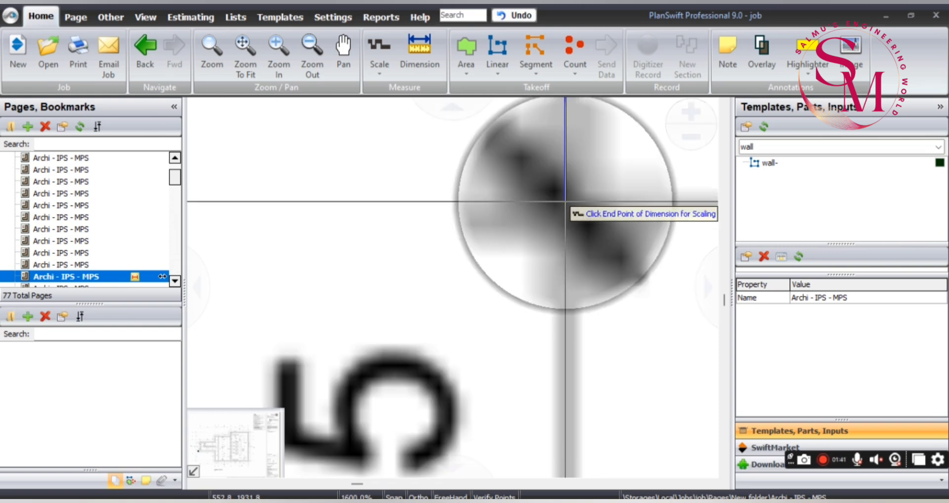
Step: Review the horizontal and vertical scale dimension lines across the whole basement floor plan
scroll(550, 278, down, 5)
scroll(549, 278, down, 5)
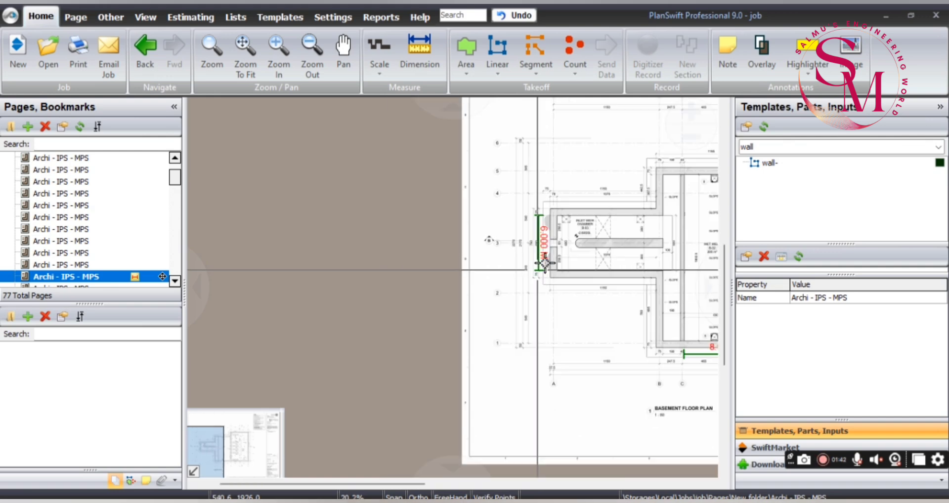
drag(545, 263, 646, 223)
drag(228, 222, 430, 277)
scroll(527, 341, down, 1)
scroll(601, 390, up, 1)
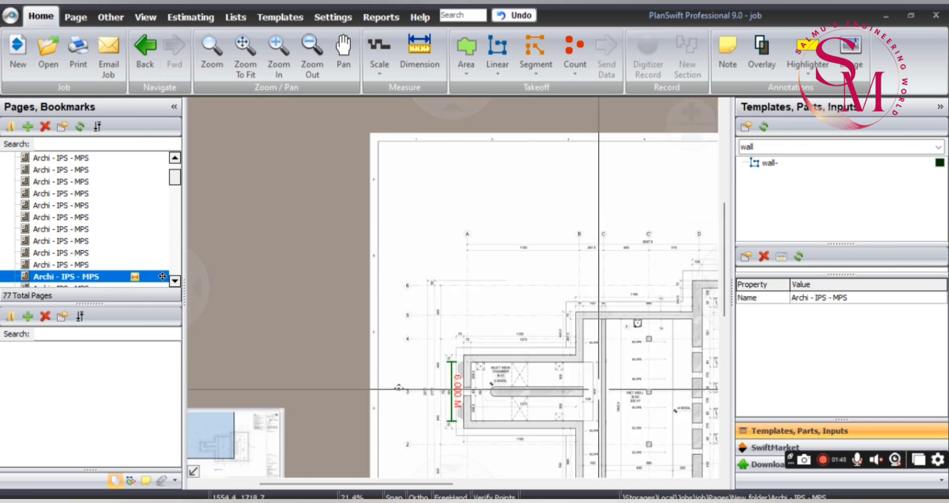
drag(600, 390, 448, 319)
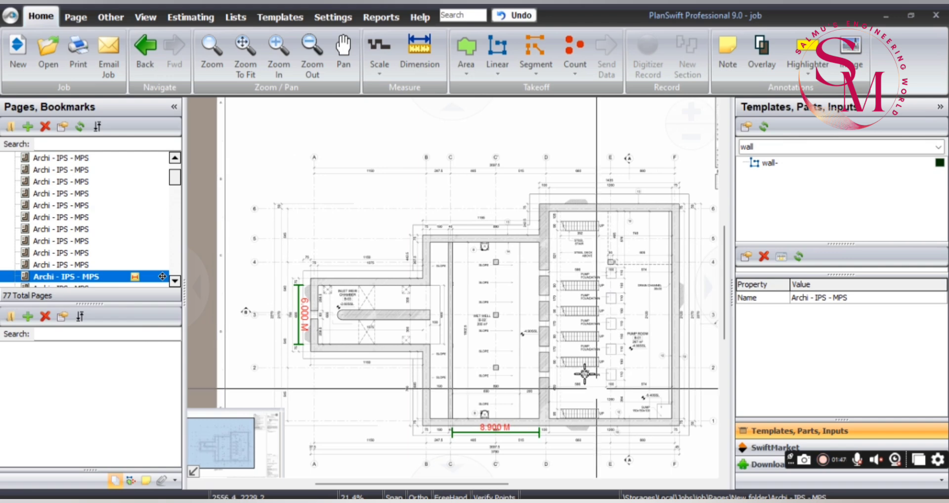
scroll(448, 320, up, 2)
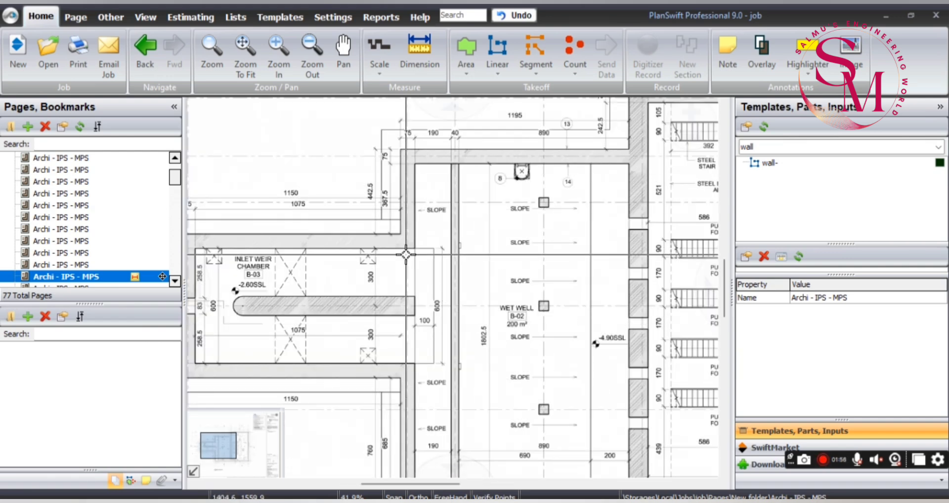
Step: Switch to AutoCAD and examine the green rectangular frame beside the kitchen drawings
scroll(405, 256, down, 1)
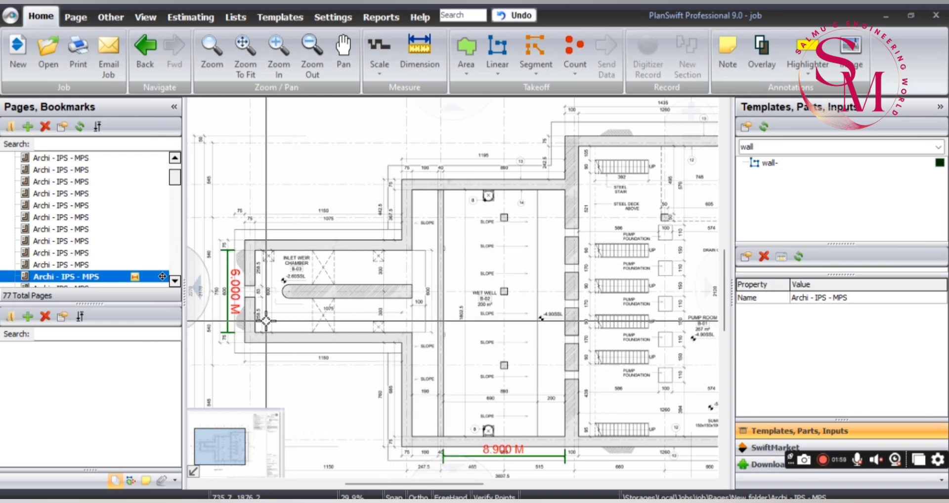
scroll(266, 321, up, 1)
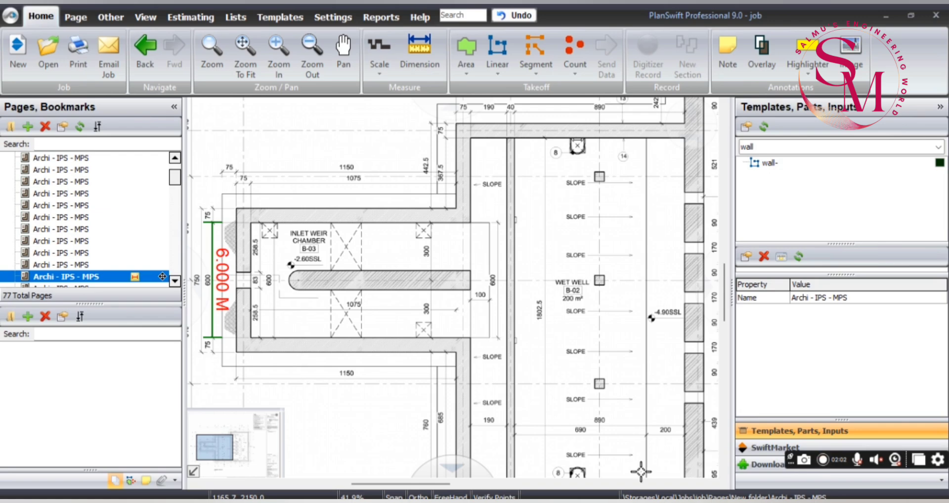
mouse_move(630, 502)
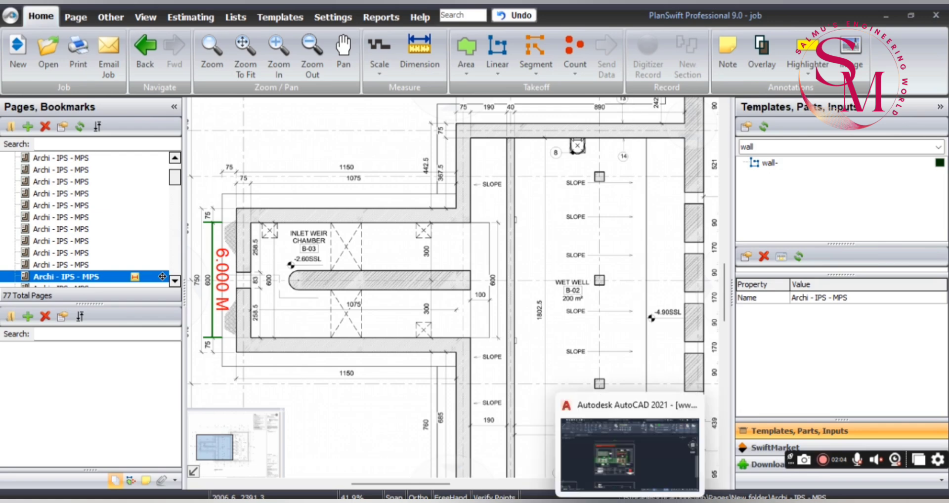
click(633, 463)
scroll(435, 287, down, 4)
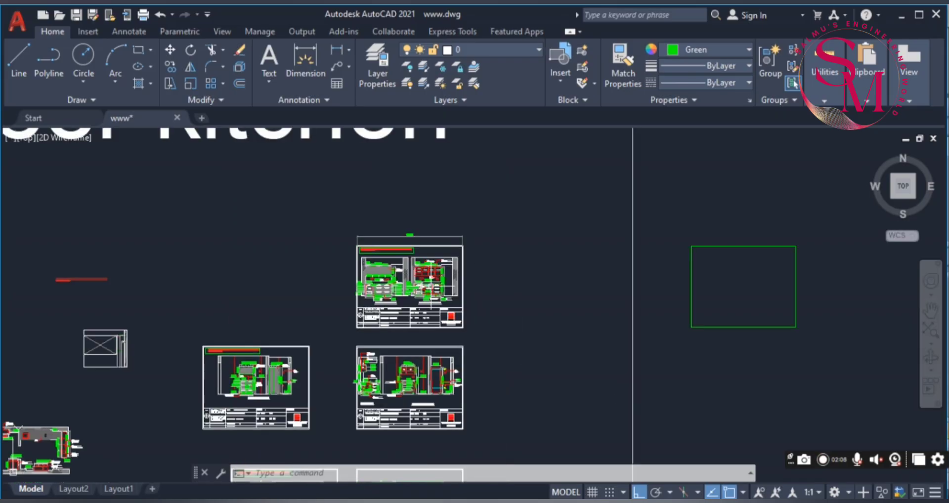
drag(700, 266, 500, 297)
scroll(500, 296, up, 4)
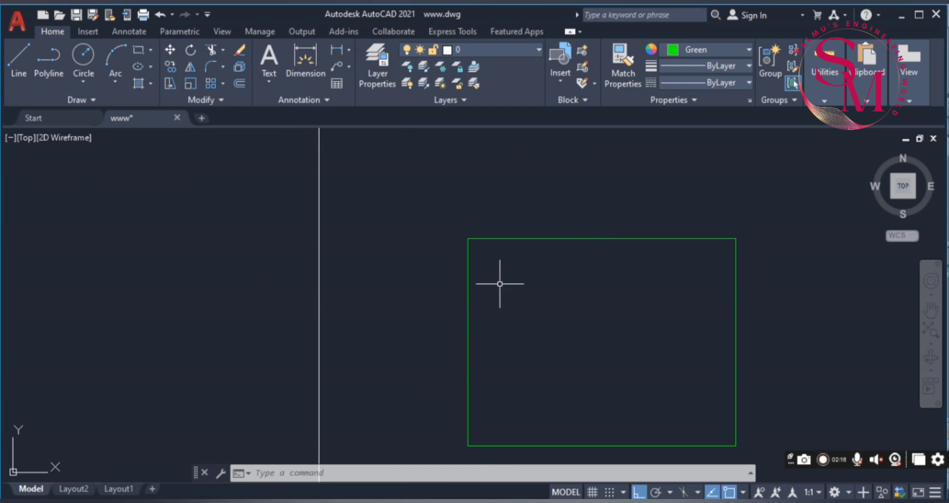
scroll(460, 287, down, 2)
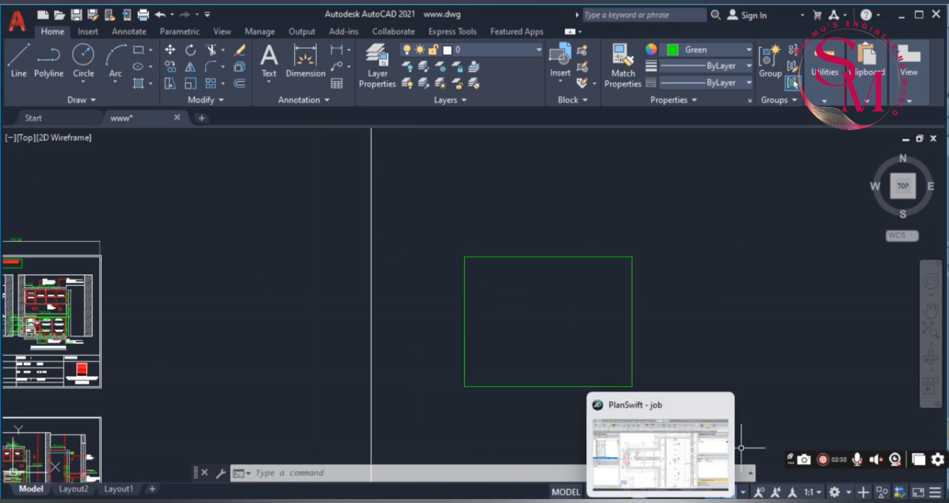
Step: Switch back to PlanSwift, review the takeoff items in the estimating view, and return to the basement floor plan
click(658, 450)
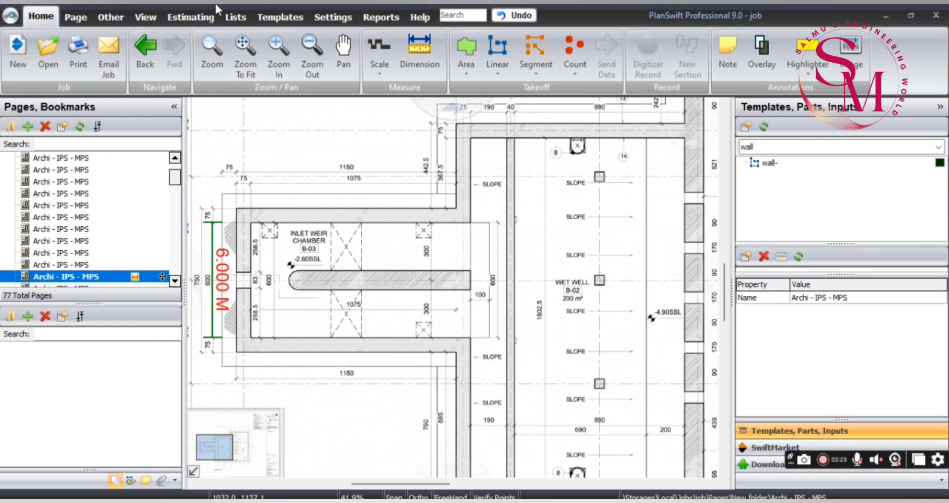
click(203, 20)
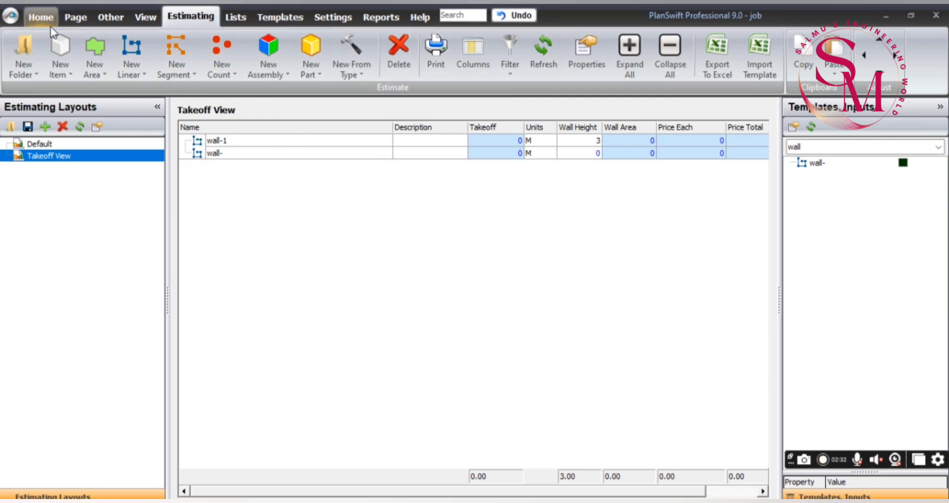
click(51, 23)
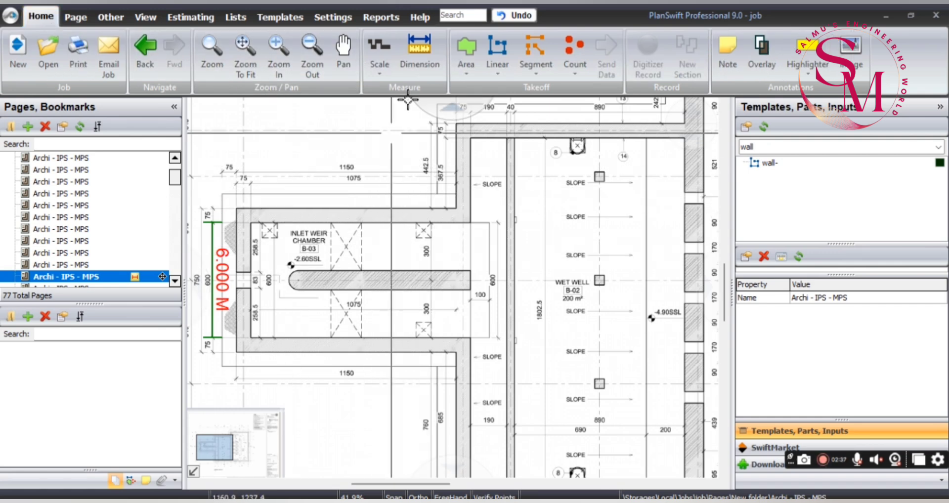
Step: Start a new area takeoff named AREA 1
click(463, 52)
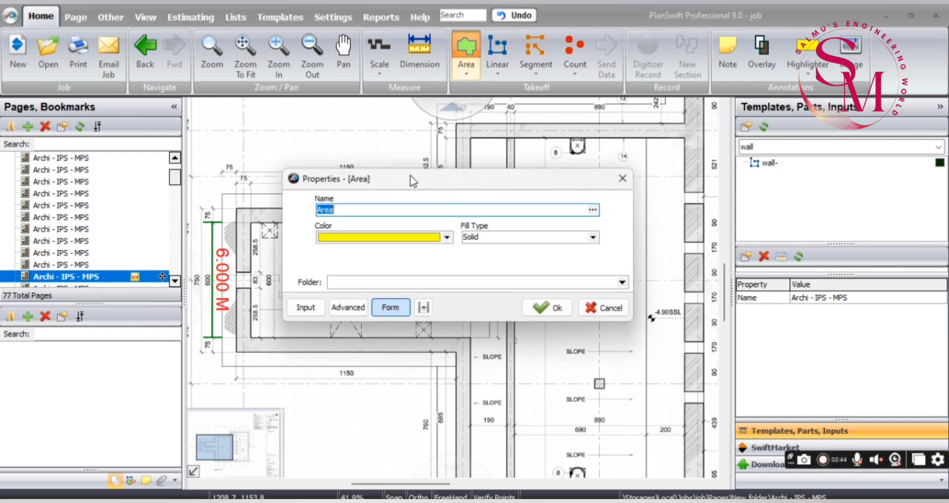
drag(414, 179, 559, 121)
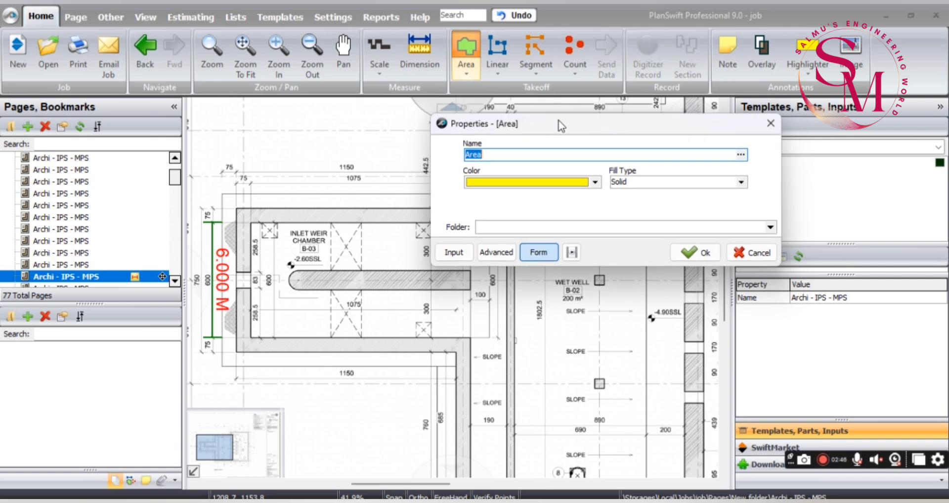
text(ar)
click(689, 254)
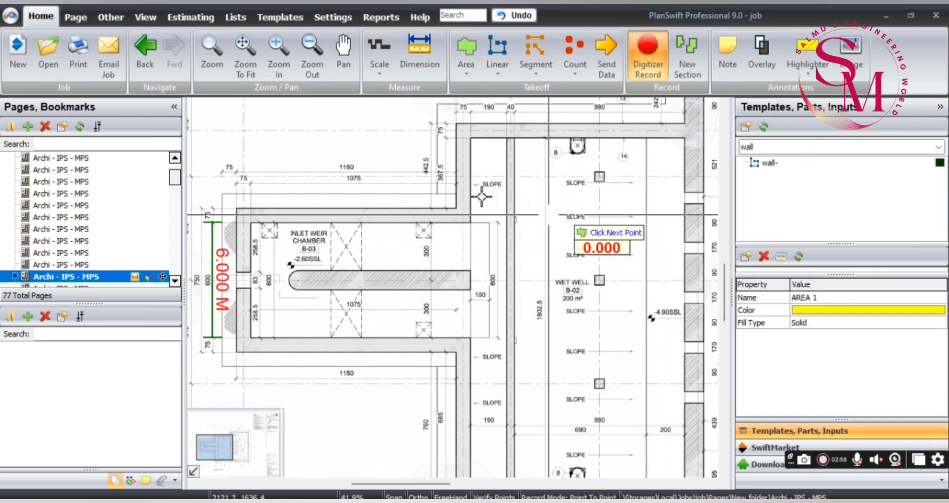
Step: Trace the area's upper edge along the inlet weir chamber's inner wall face, from its upper-left inner corner to the wet well wall face
scroll(292, 219, up, 10)
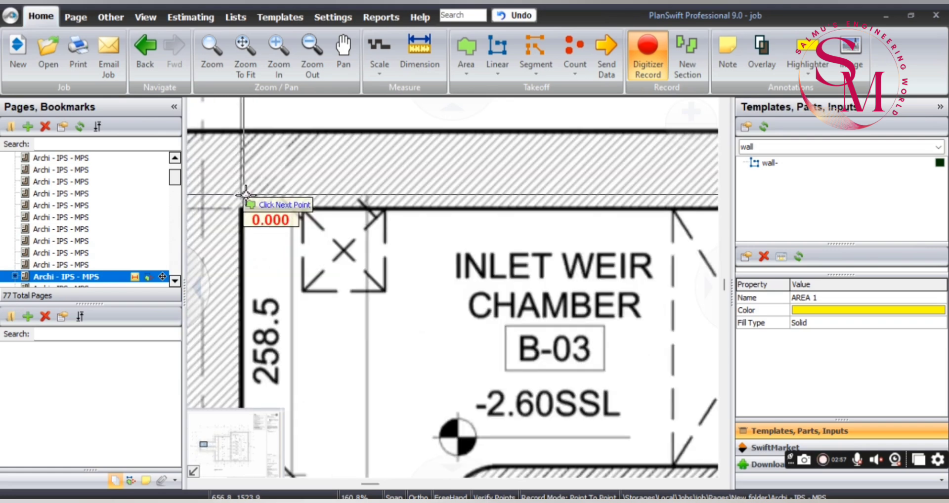
scroll(230, 222, up, 5)
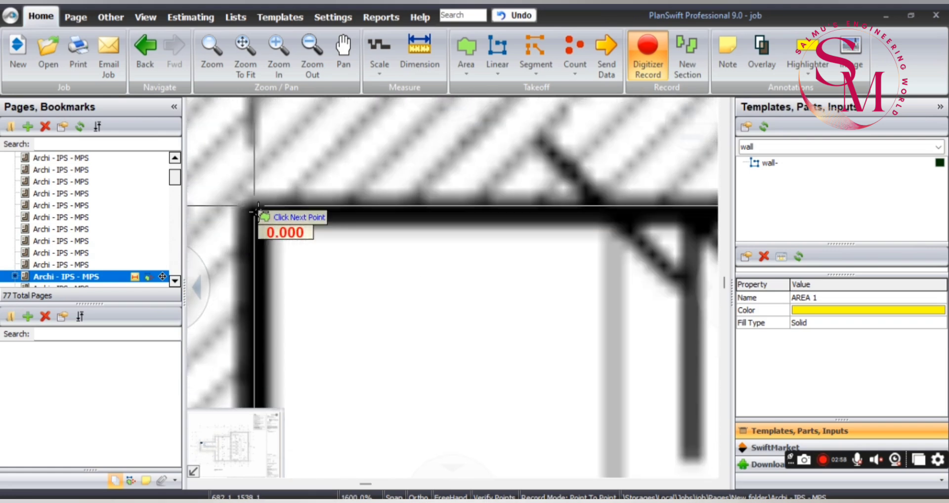
drag(258, 215, 254, 212)
scroll(255, 213, down, 10)
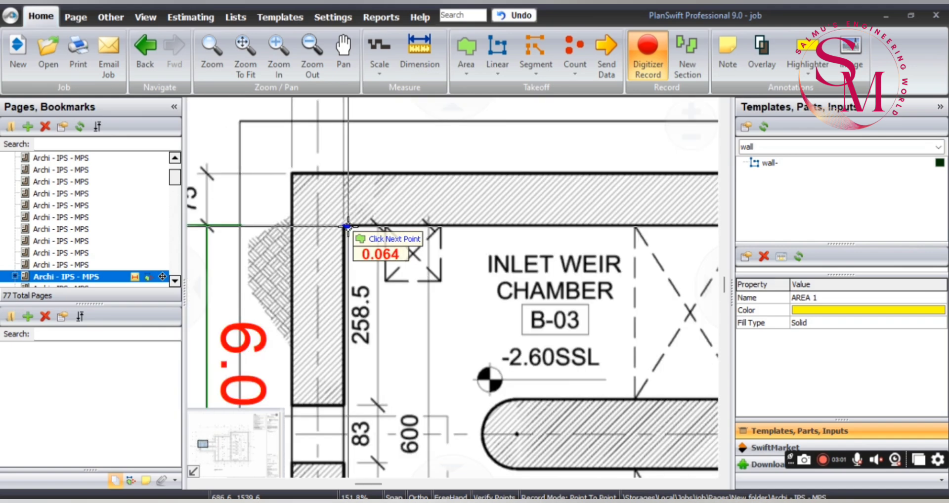
scroll(348, 227, down, 5)
scroll(574, 277, up, 4)
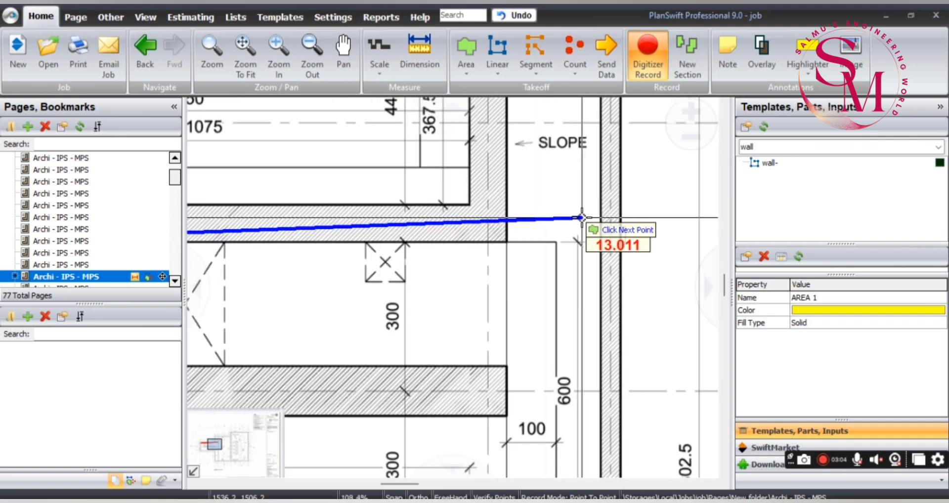
scroll(509, 227, up, 6)
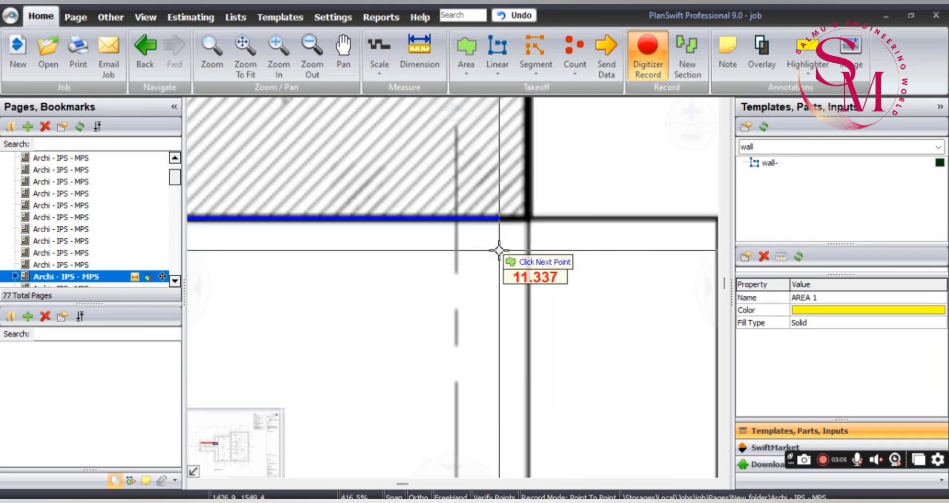
click(527, 220)
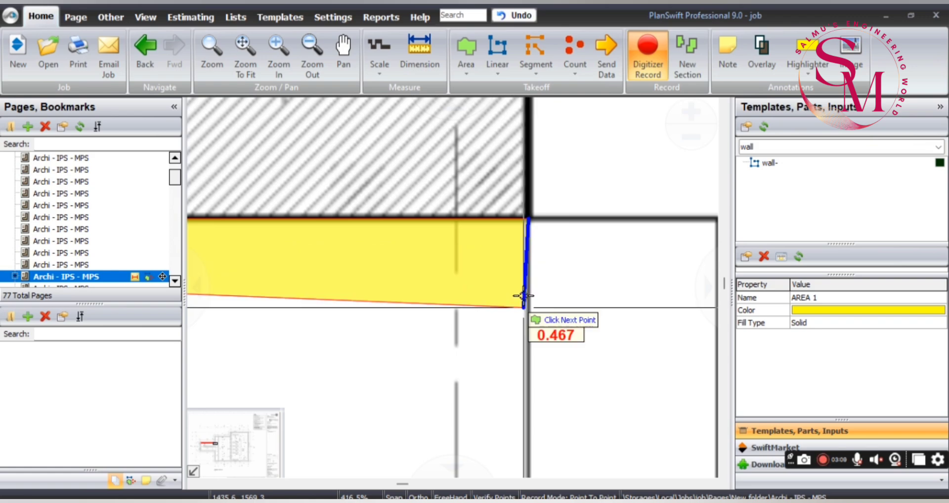
Step: Set the area's third point at the chamber's lower inner corner on the wet well side
scroll(524, 295, down, 6)
scroll(517, 326, down, 3)
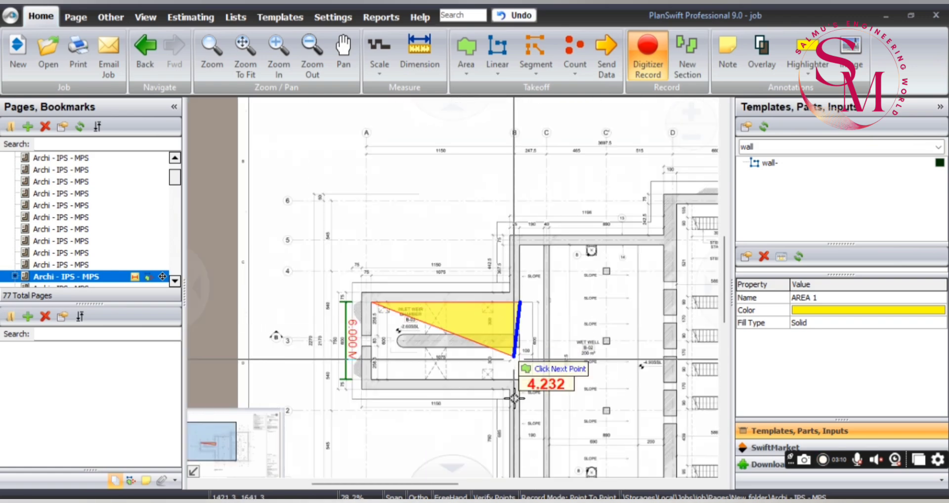
scroll(515, 406, up, 4)
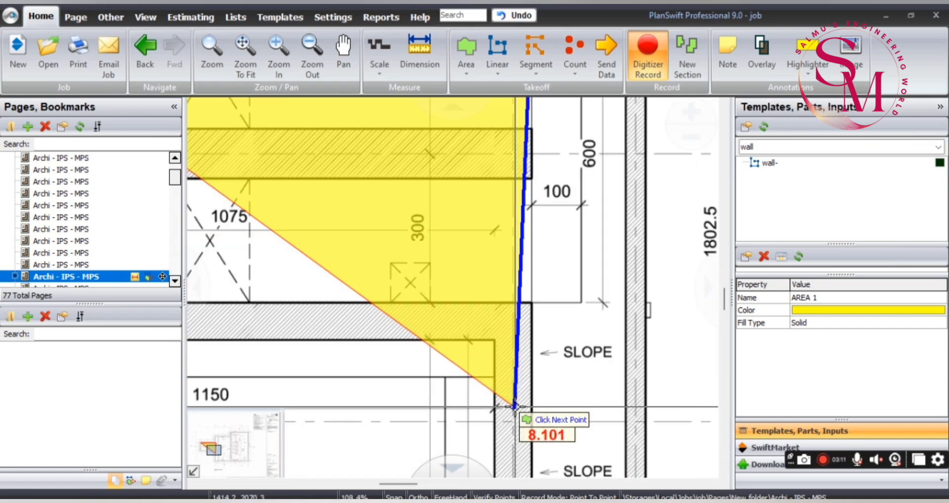
scroll(515, 407, up, 4)
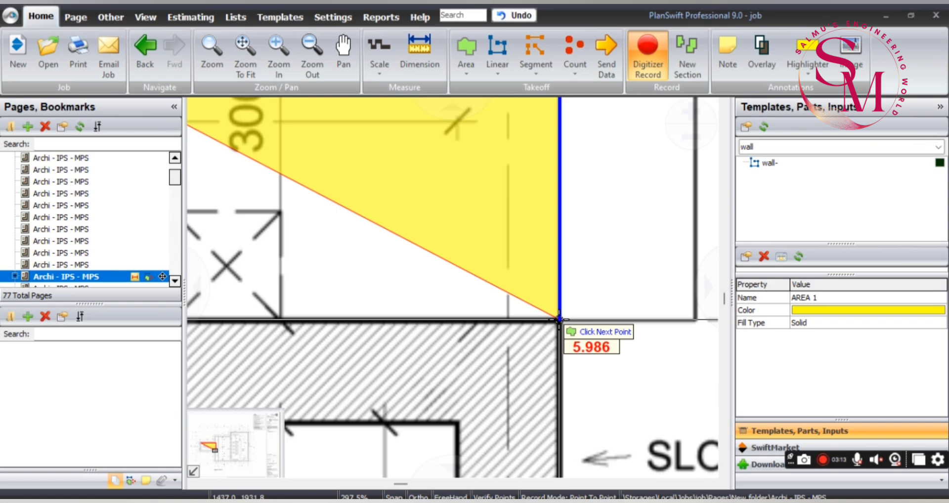
scroll(560, 319, down, 7)
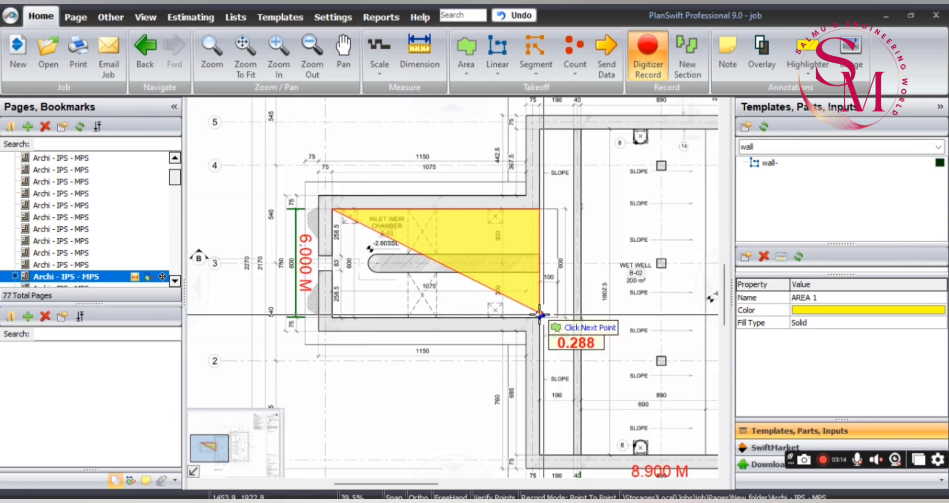
click(540, 315)
Step: Set the area's fourth point at the chamber's lower-left inner corner and finish recording
scroll(332, 316, up, 1)
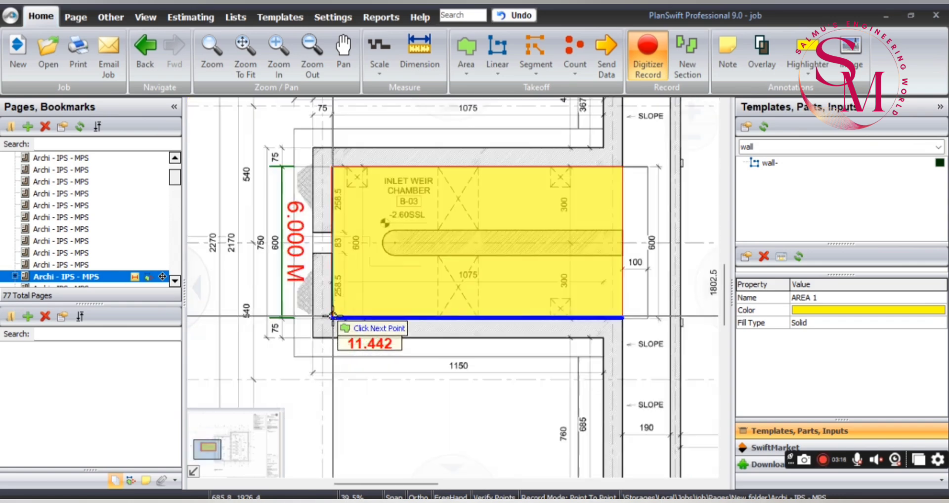
scroll(332, 316, up, 7)
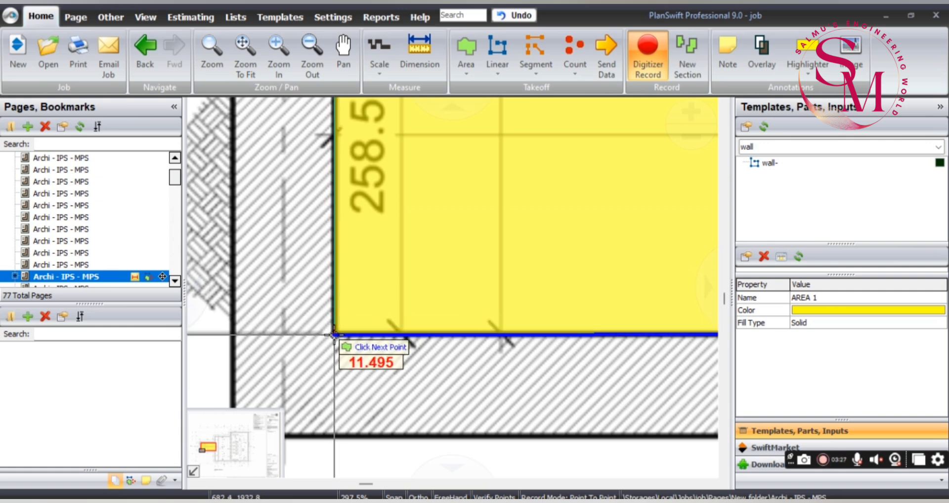
click(333, 335)
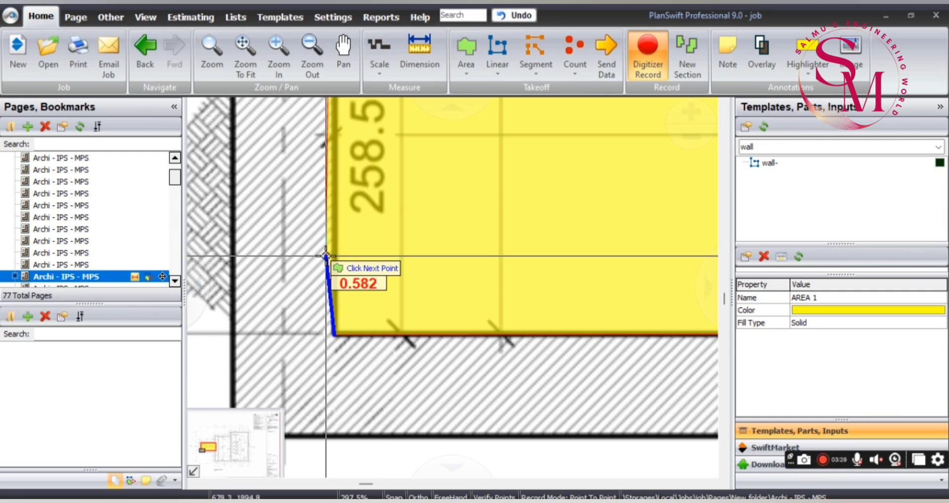
key(Escape)
scroll(326, 256, down, 5)
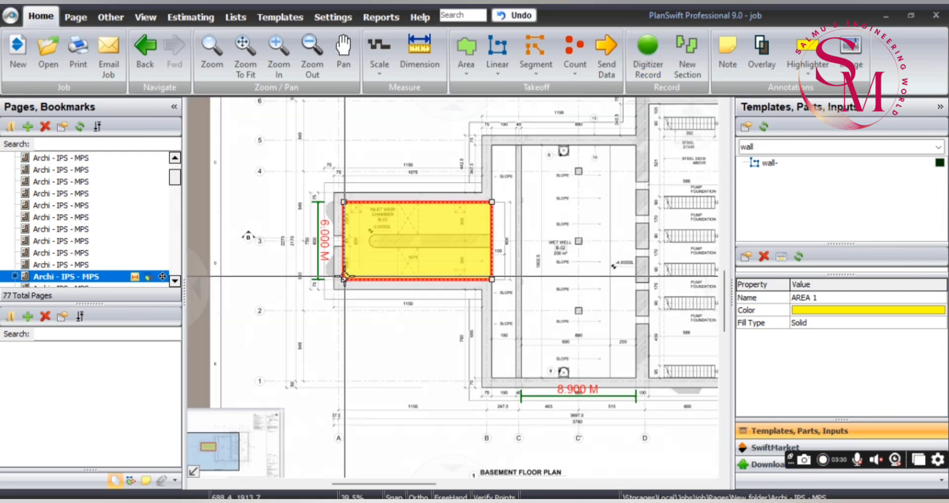
Step: Expand the current page's entry in the page list and examine AREA 1's value and its outline on the plan
mouse_move(467, 210)
scroll(60, 230, down, 1)
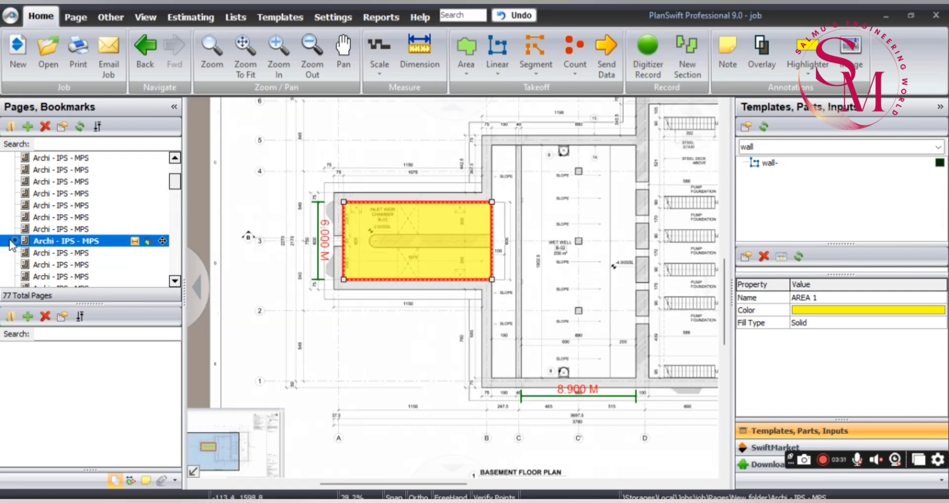
click(149, 255)
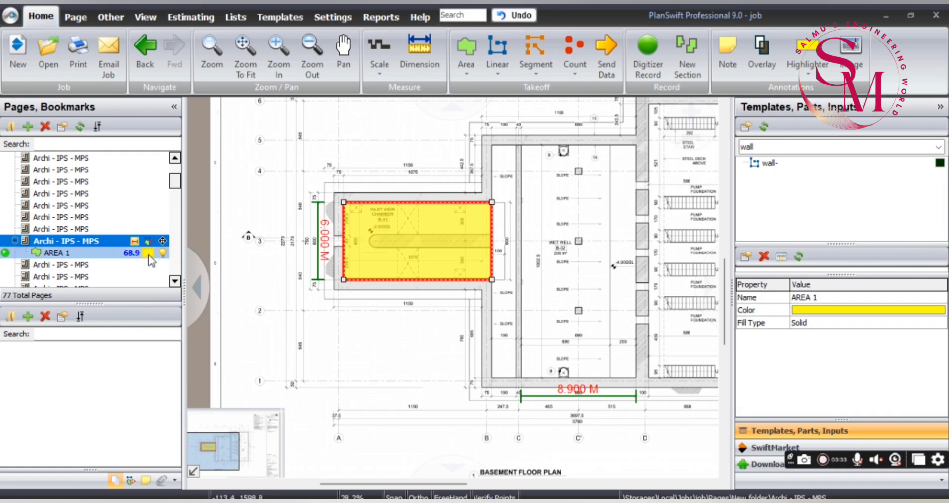
scroll(495, 237, up, 2)
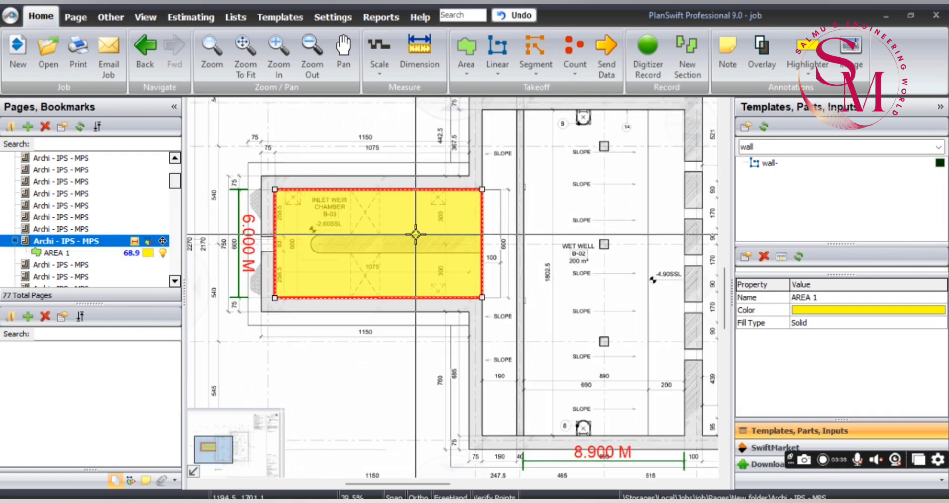
scroll(415, 234, up, 2)
scroll(414, 251, down, 1)
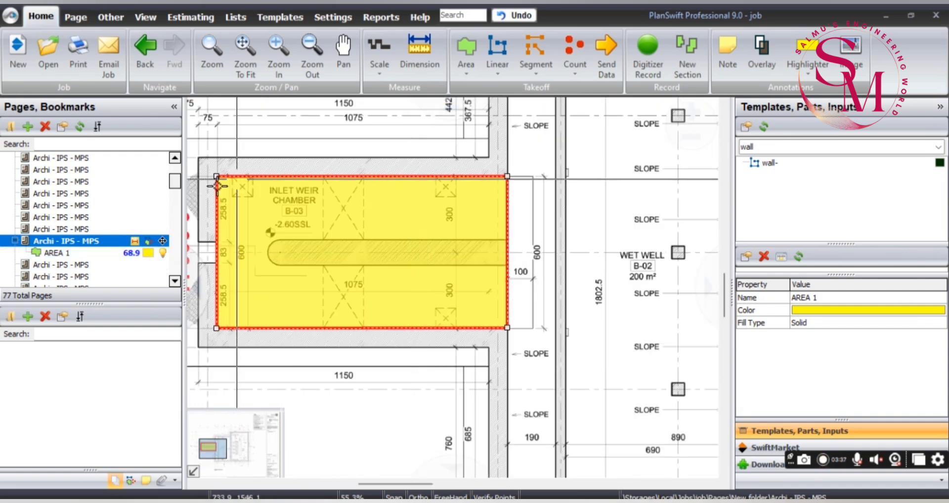
drag(218, 186, 248, 187)
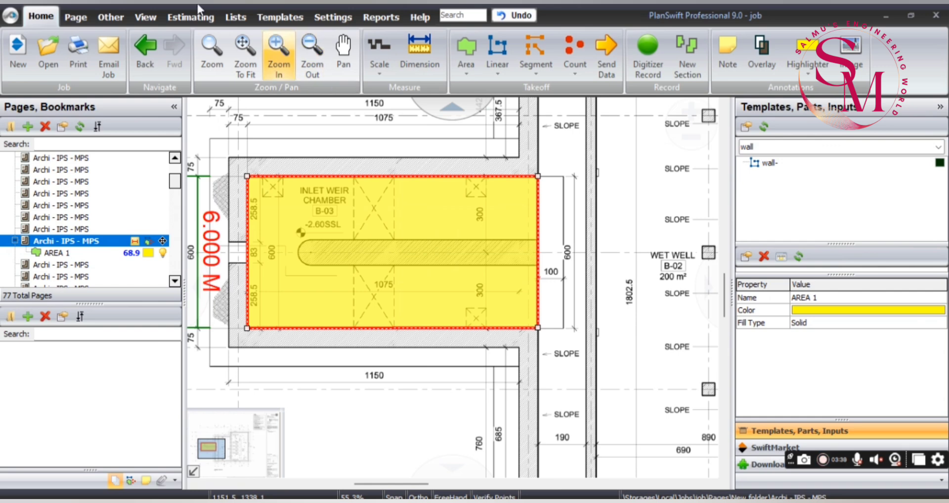
Step: Check AREA 1's takeoff quantity and units in the estimating view, and its area and linear total on the plan
click(180, 20)
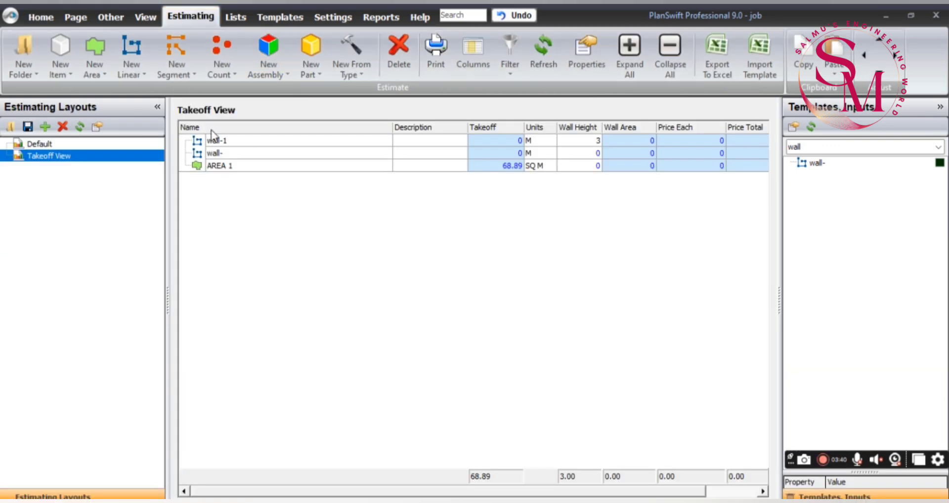
click(542, 171)
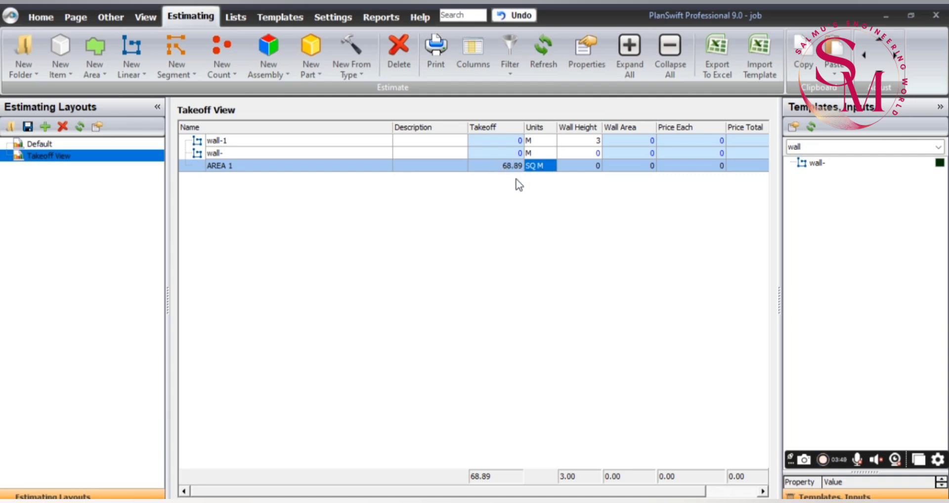
click(43, 19)
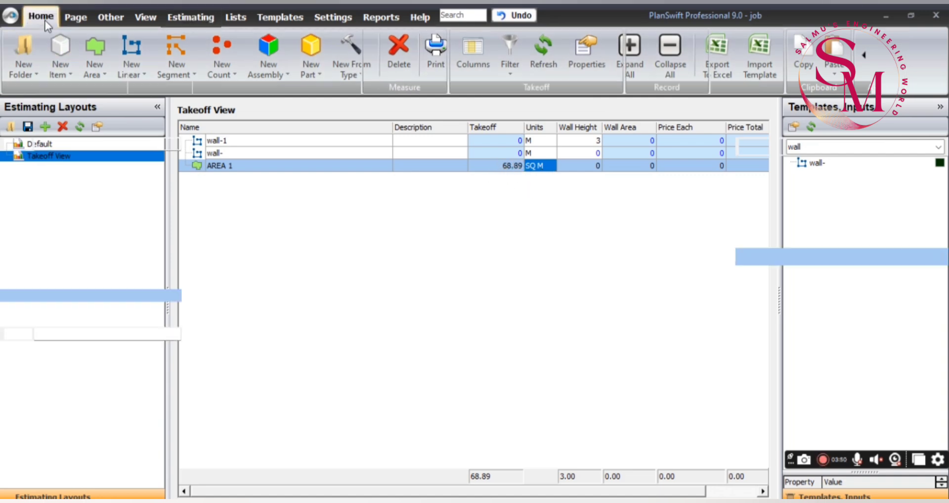
mouse_move(350, 312)
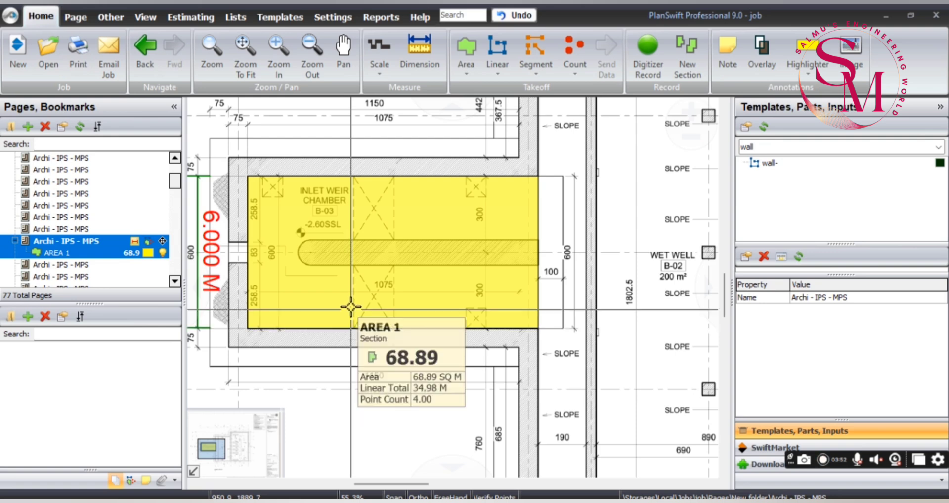
Step: Show the label of AREA 1 over the inlet weir chamber on the basement floor plan
click(351, 262)
right_click(350, 262)
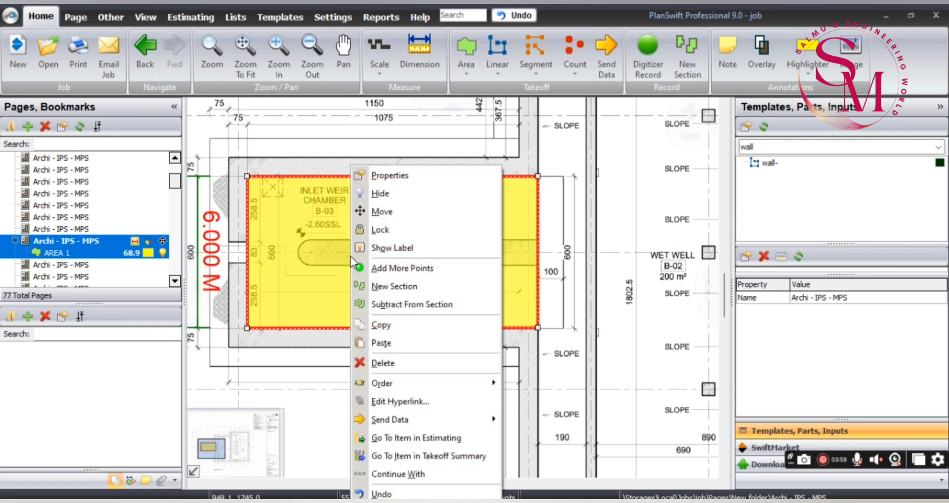
click(376, 251)
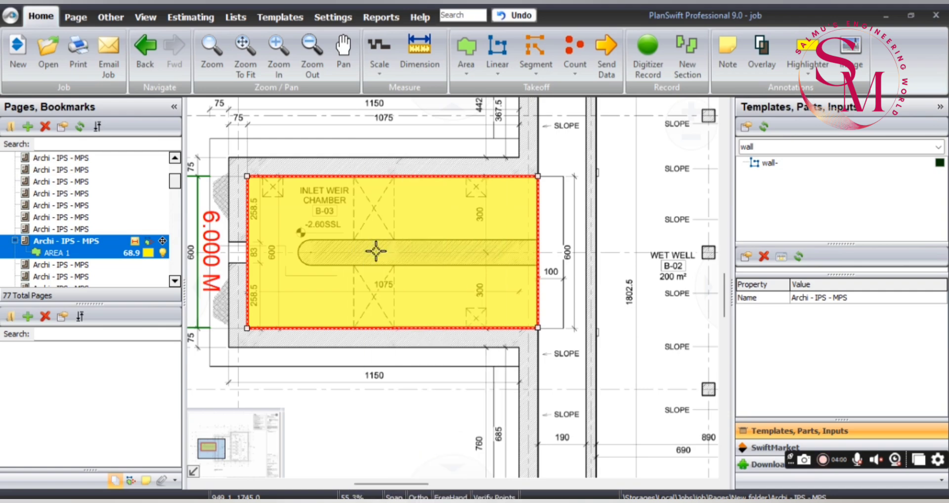
click(424, 349)
scroll(420, 352, down, 5)
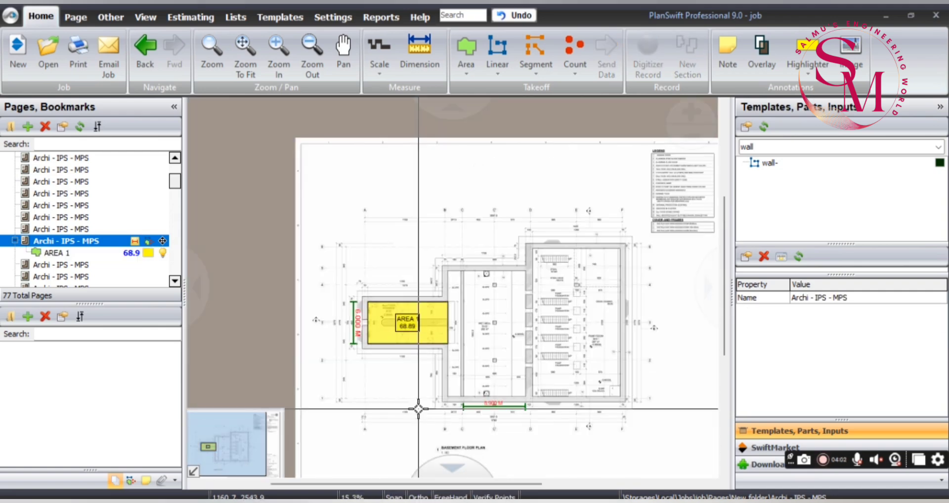
scroll(418, 409, up, 3)
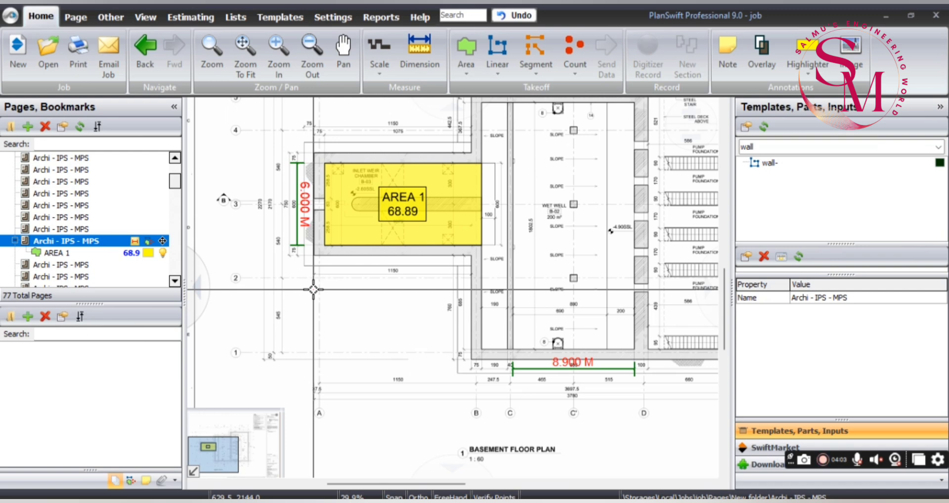
Step: Display the page's takeoff legend and move it from the sheet's bottom edge to just below the inlet weir chamber
right_click(314, 273)
click(389, 304)
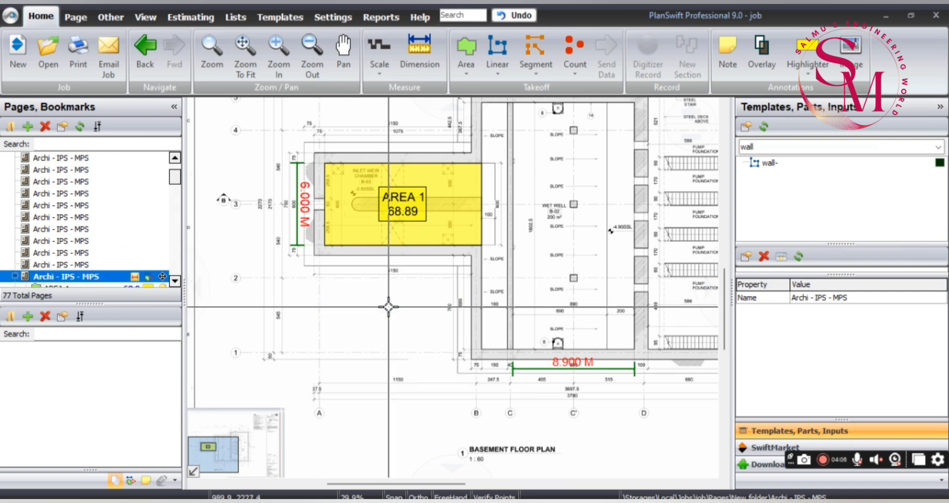
scroll(319, 374, down, 3)
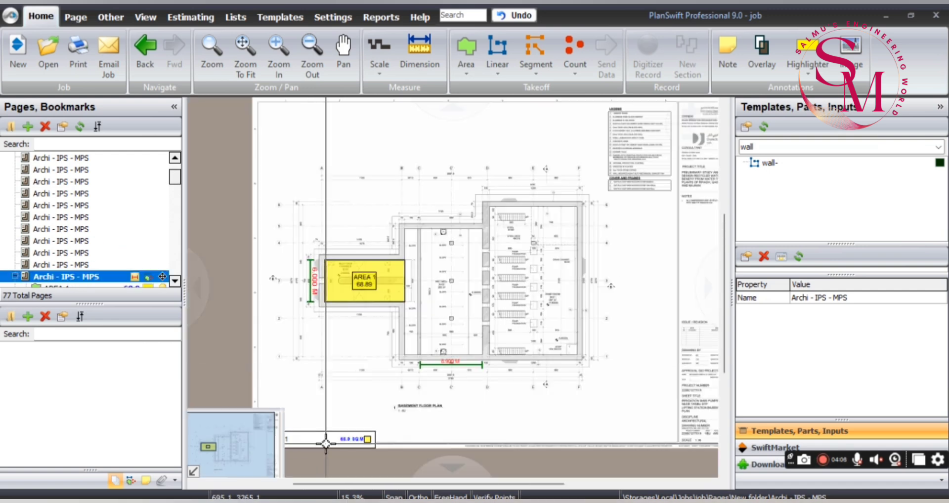
drag(326, 444, 352, 361)
scroll(389, 278, up, 3)
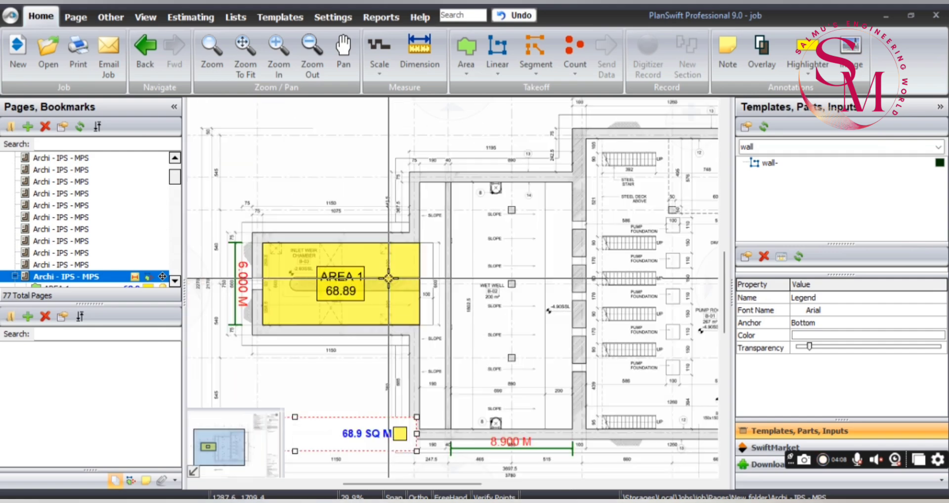
drag(389, 278, 524, 243)
click(380, 354)
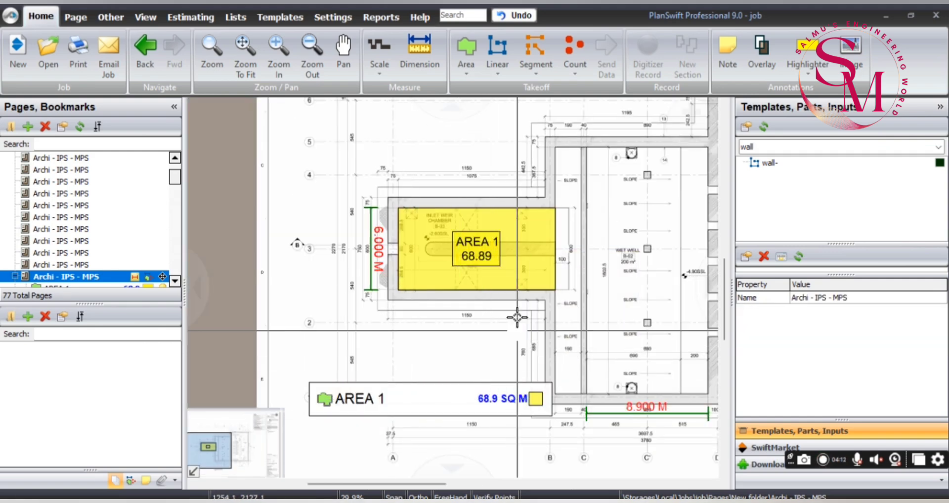
scroll(517, 318, down, 2)
drag(502, 306, 477, 331)
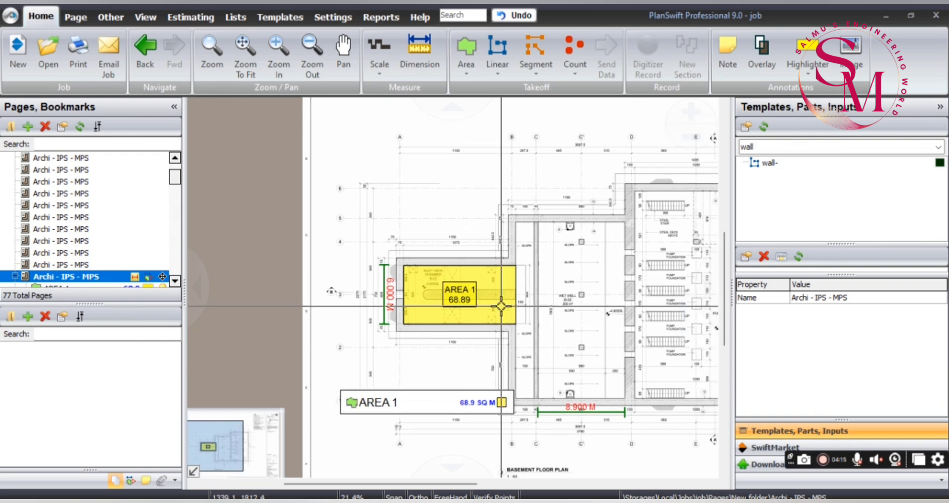
Step: Export the Takeoff View of the estimate, including AREA 1, to Excel
scroll(501, 306, up, 4)
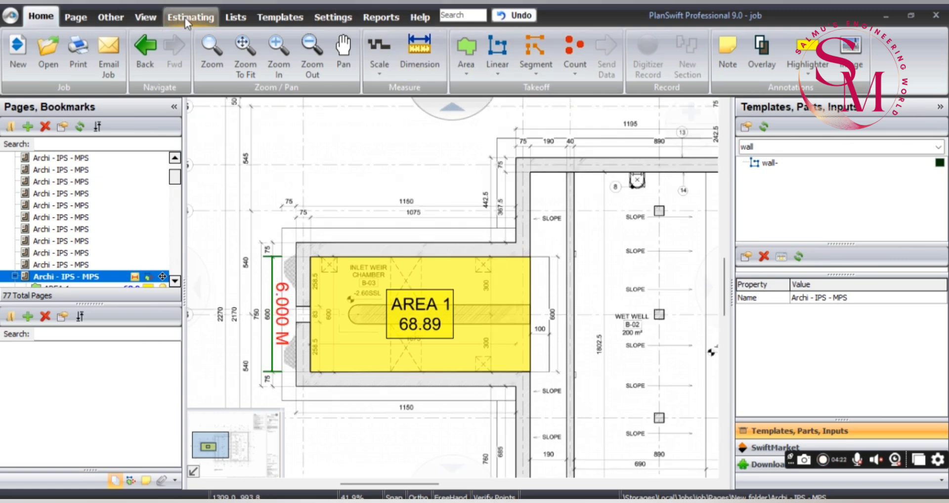
click(185, 17)
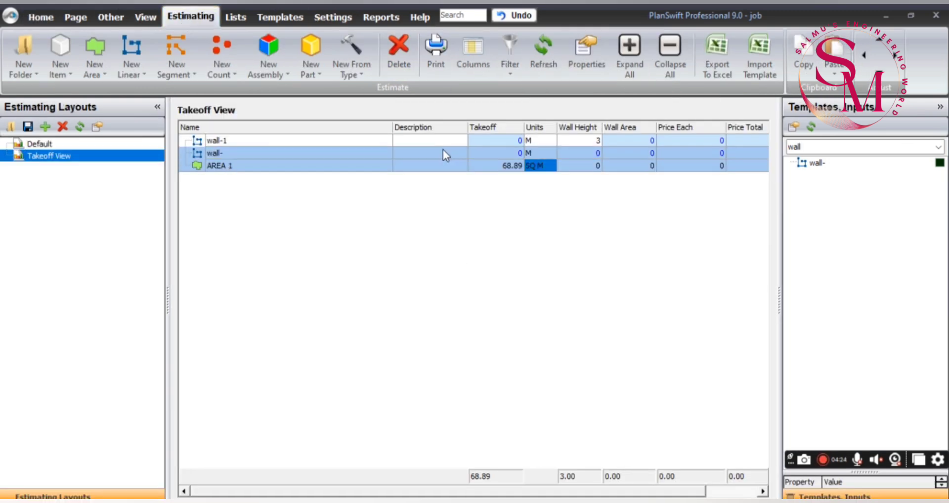
click(708, 71)
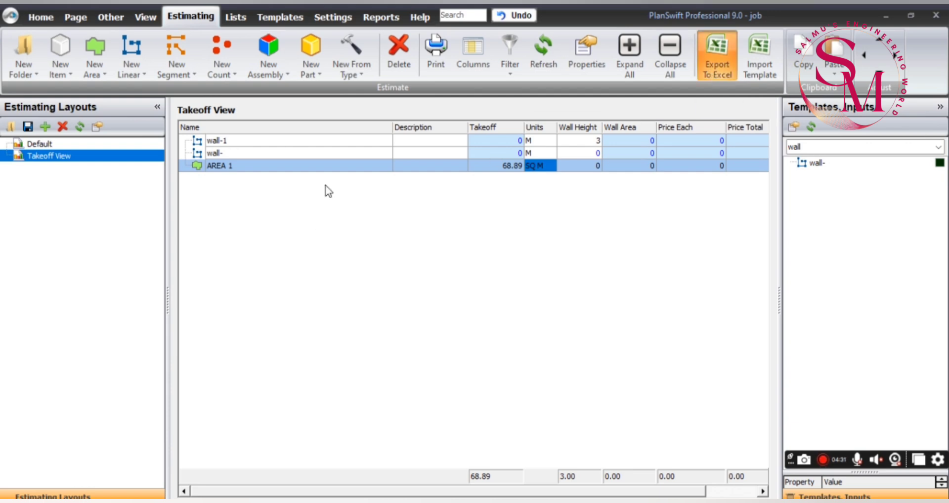